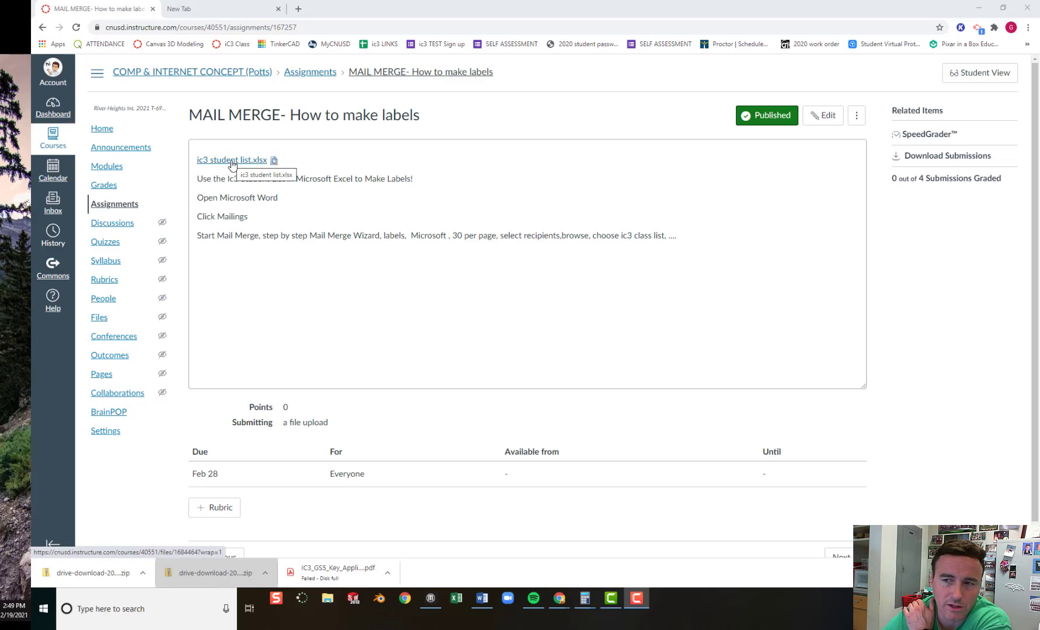
Download ic3 student list.xlsx from Canvas and go back to the MAIL MERGE assignment page
left_click(260, 161)
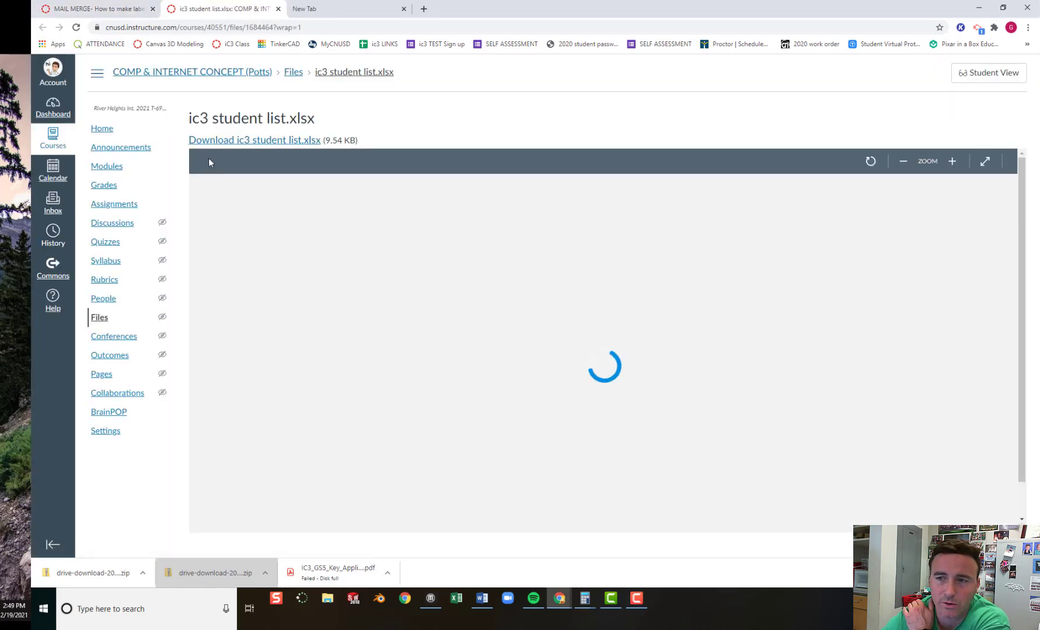
left_click(231, 142)
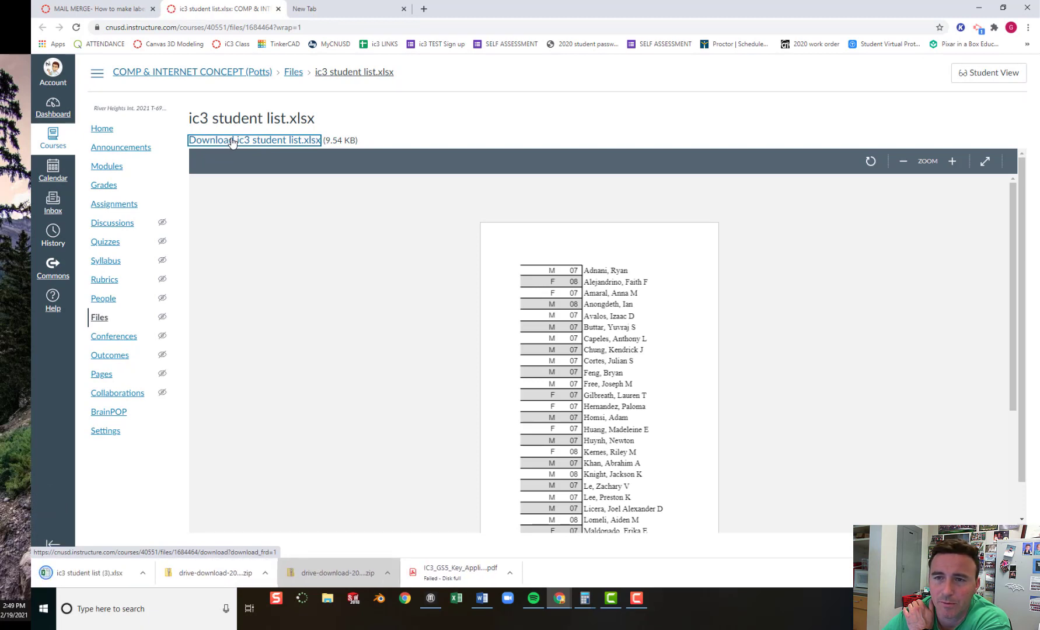
left_click(278, 8)
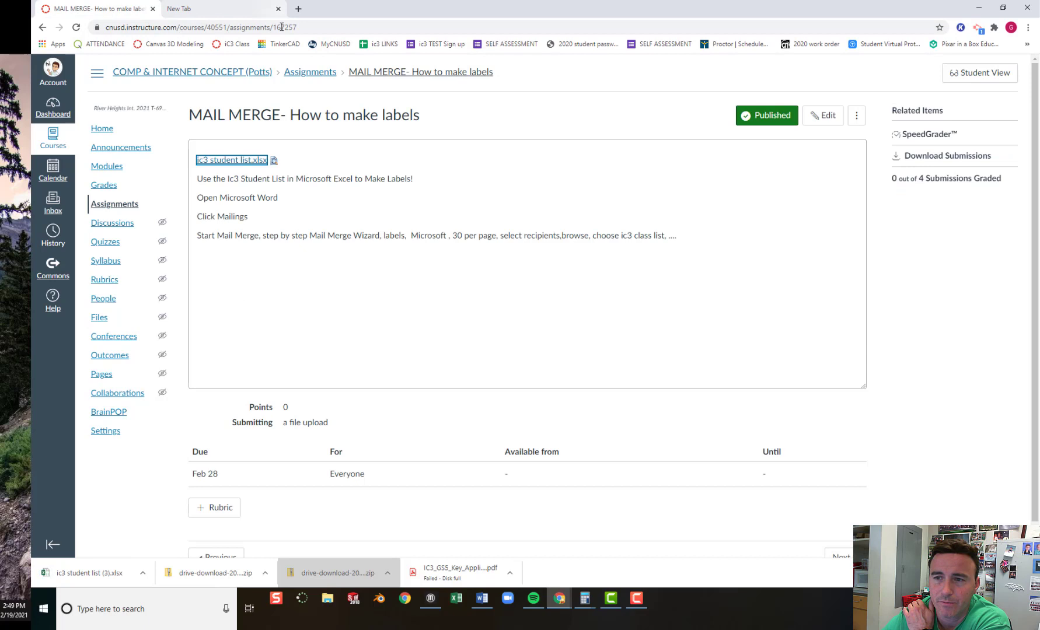
left_click_drag(199, 197, 311, 209)
left_click(303, 208)
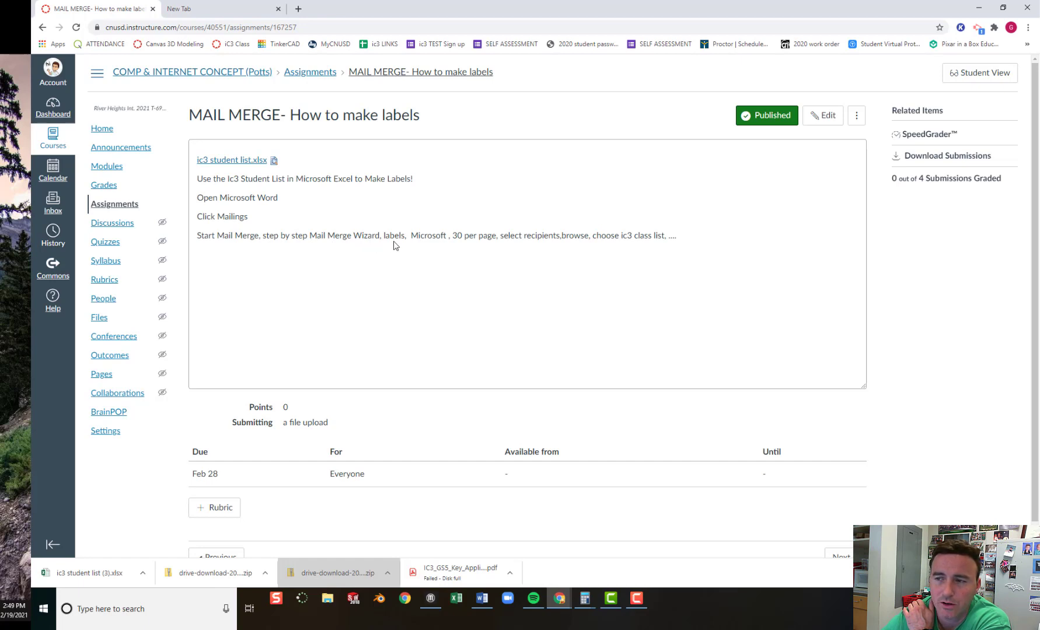
Replace 'Microsoft , 30 per page' with 'AVERY, 5160 EASY PEEL' in the assignment instructions and save
left_click(822, 115)
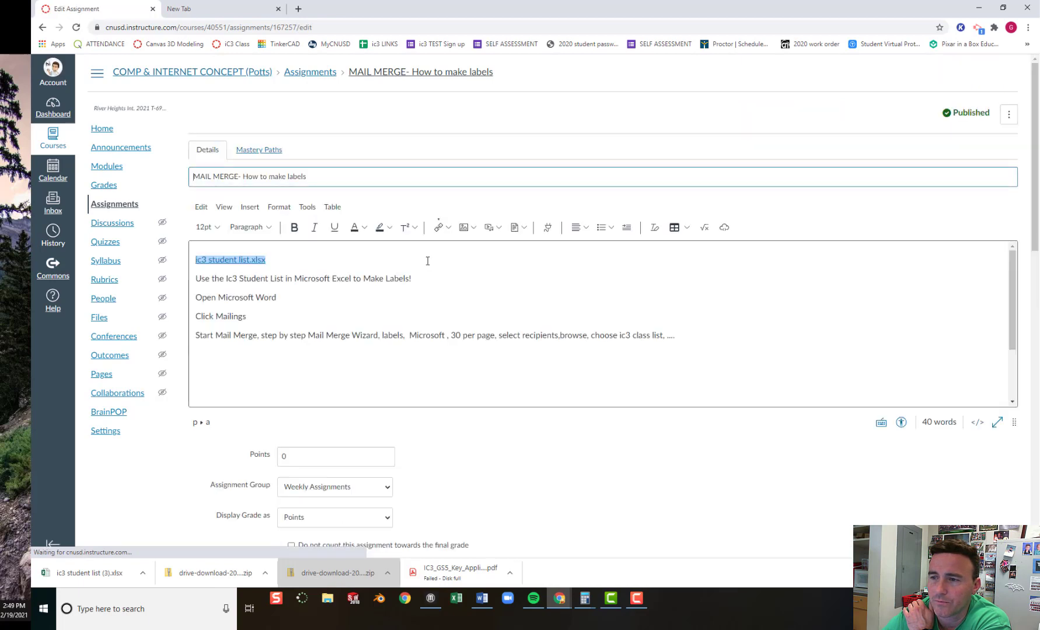
left_click_drag(409, 335, 496, 336)
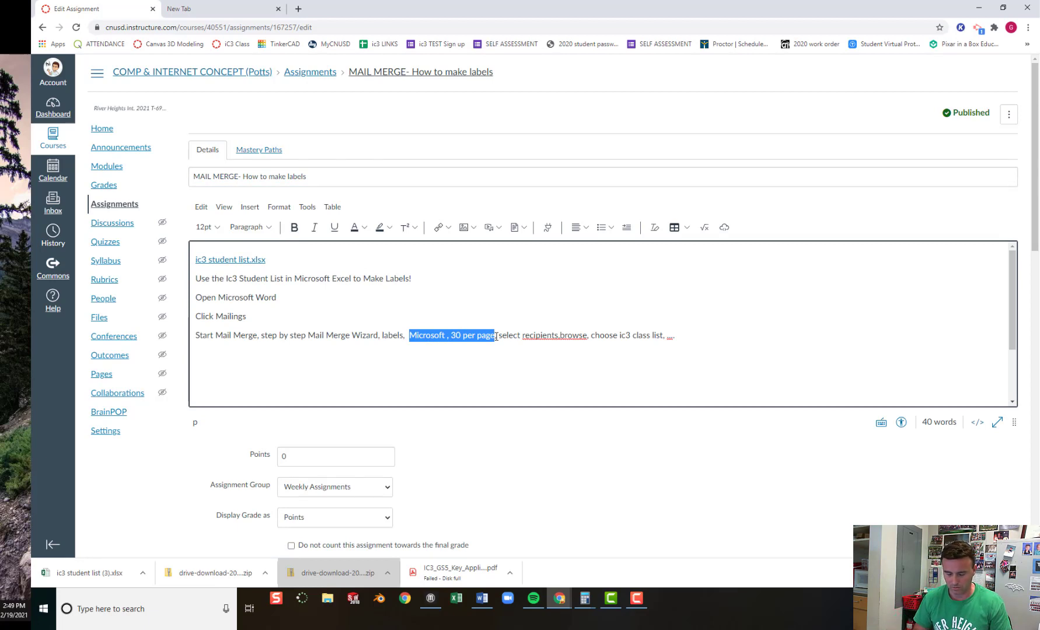
key("BackSpace")
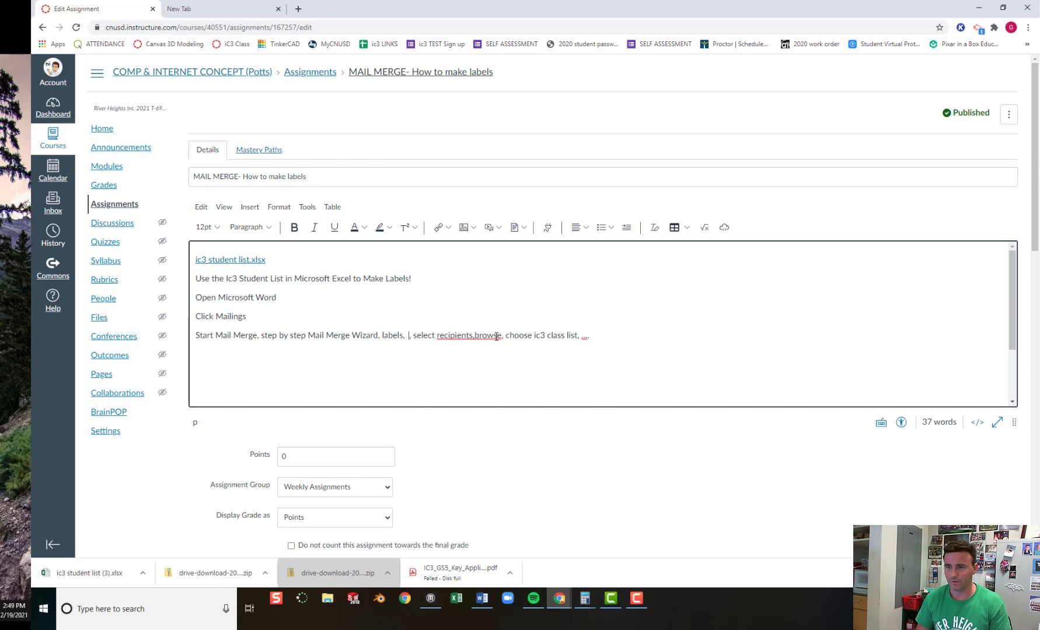
type("AVERY")
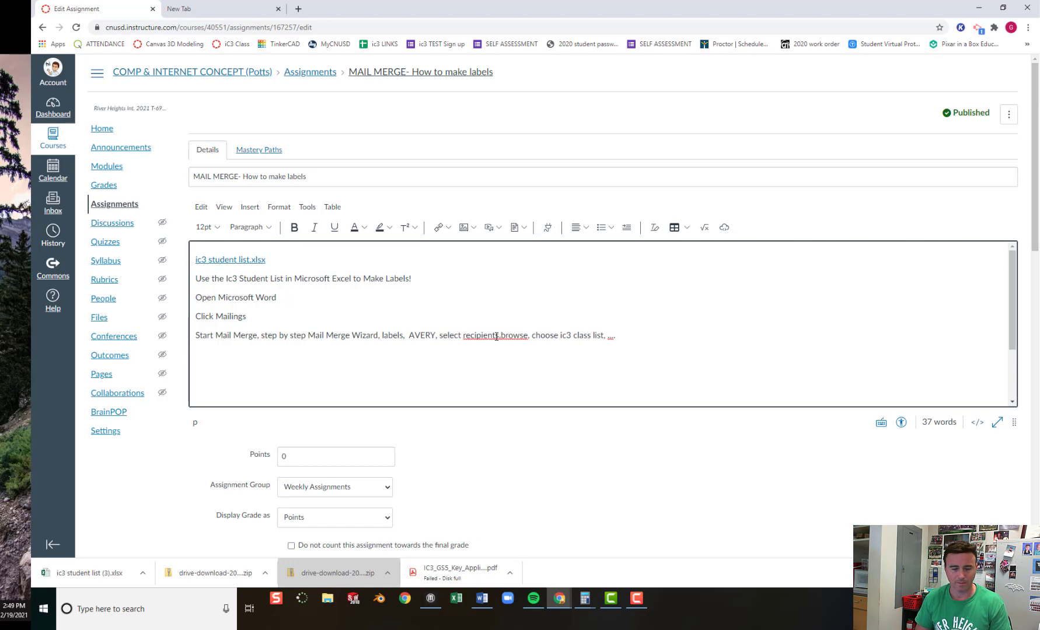
type(",")
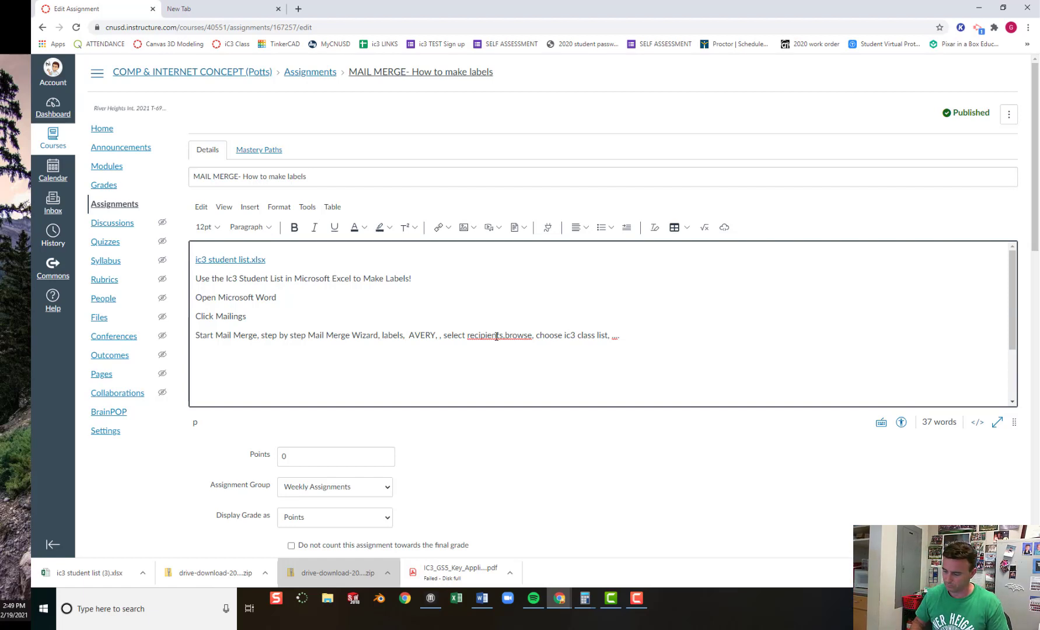
type("5160")
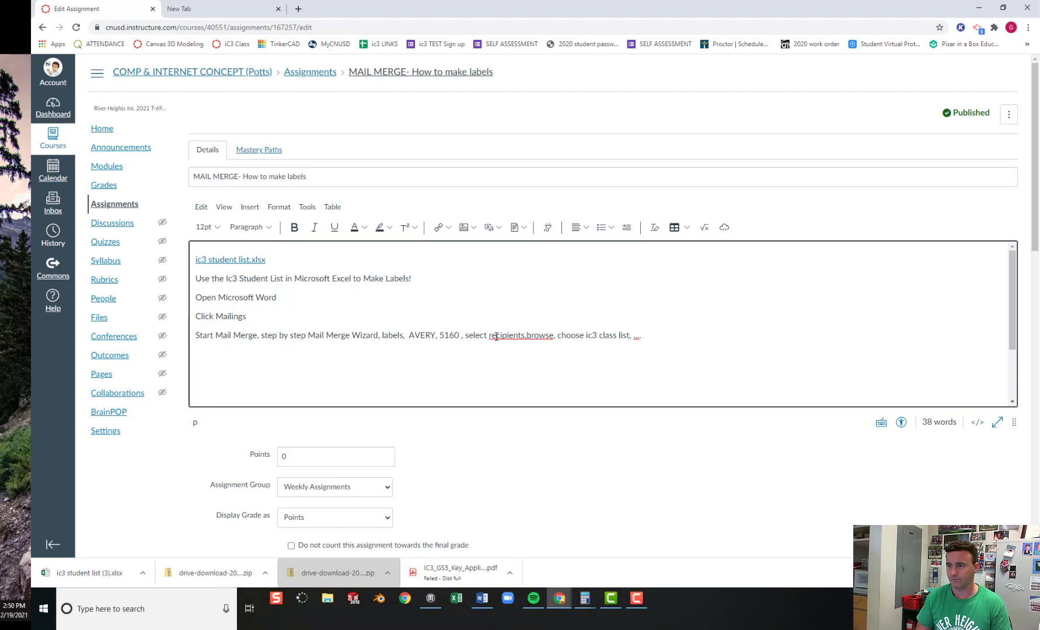
type(" EASY")
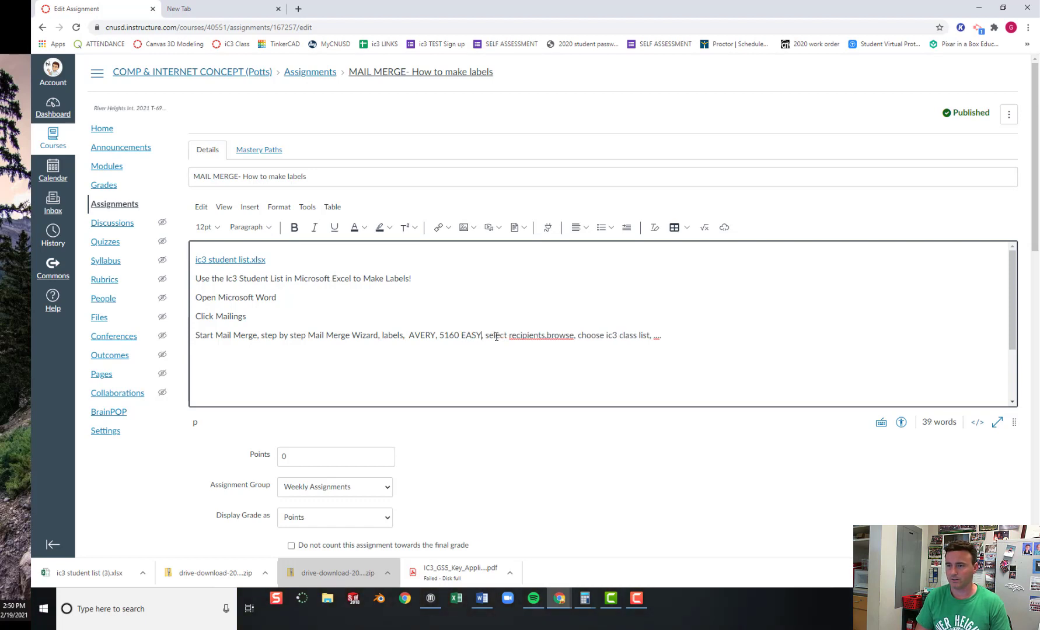
type(" PEEL")
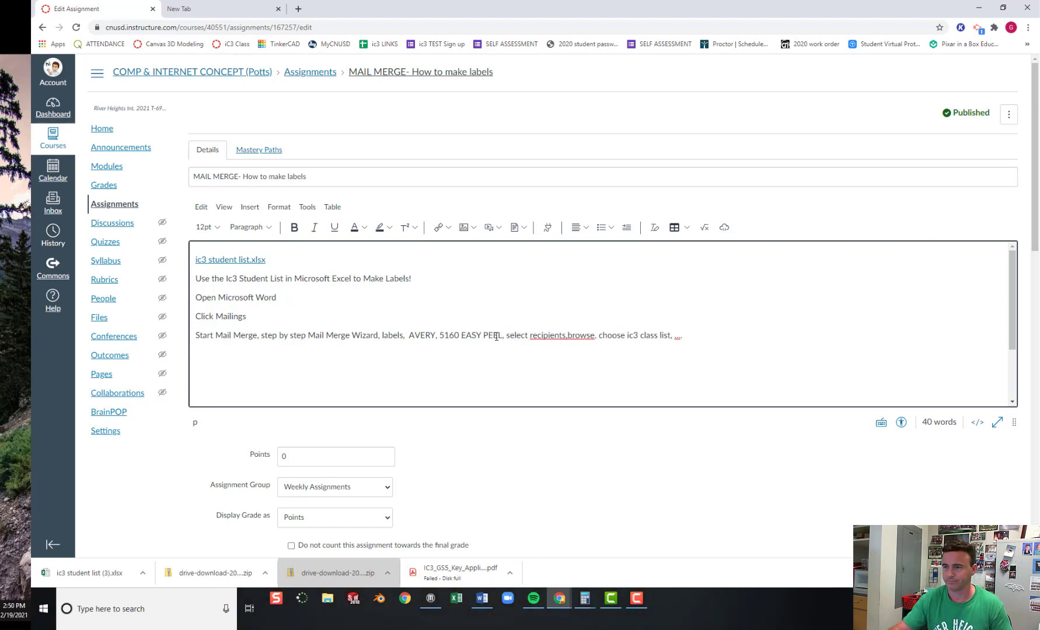
left_click(568, 335)
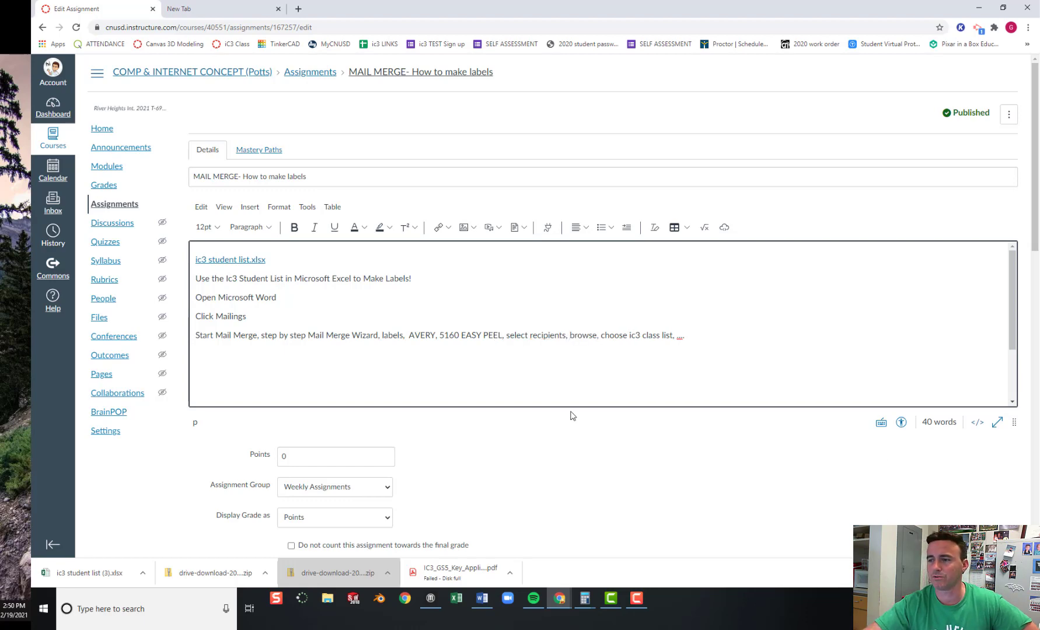
scroll(651, 342, "down", 10)
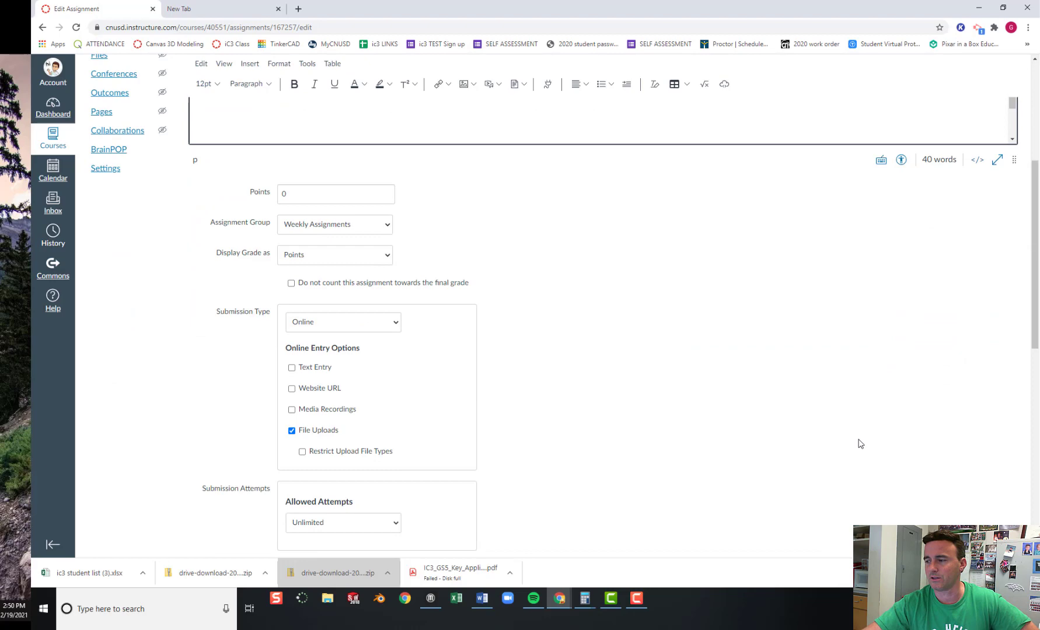
scroll(917, 474, "down", 4)
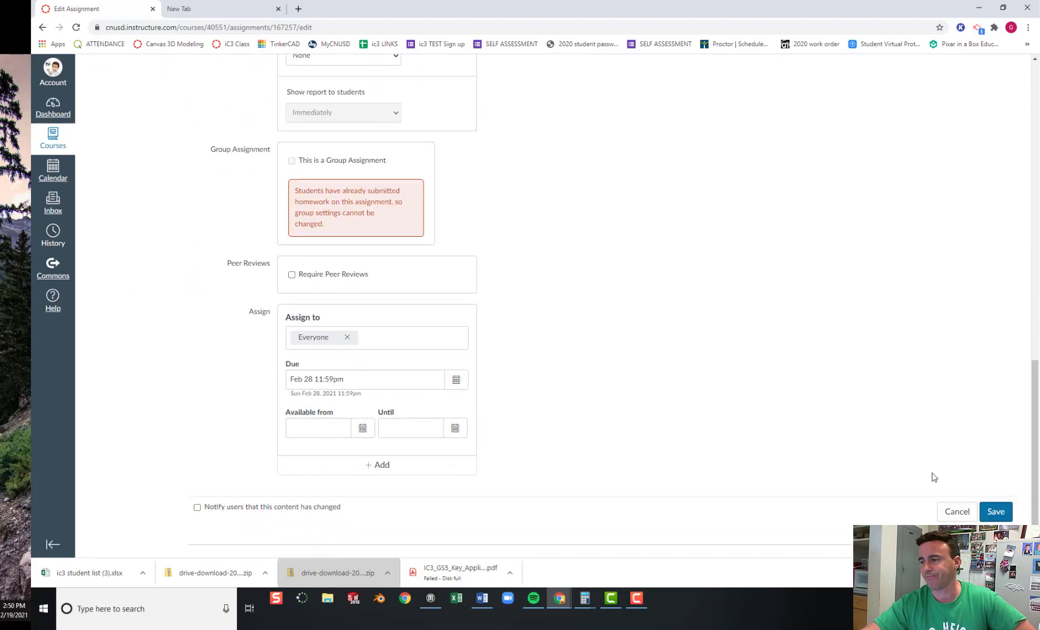
left_click(993, 512)
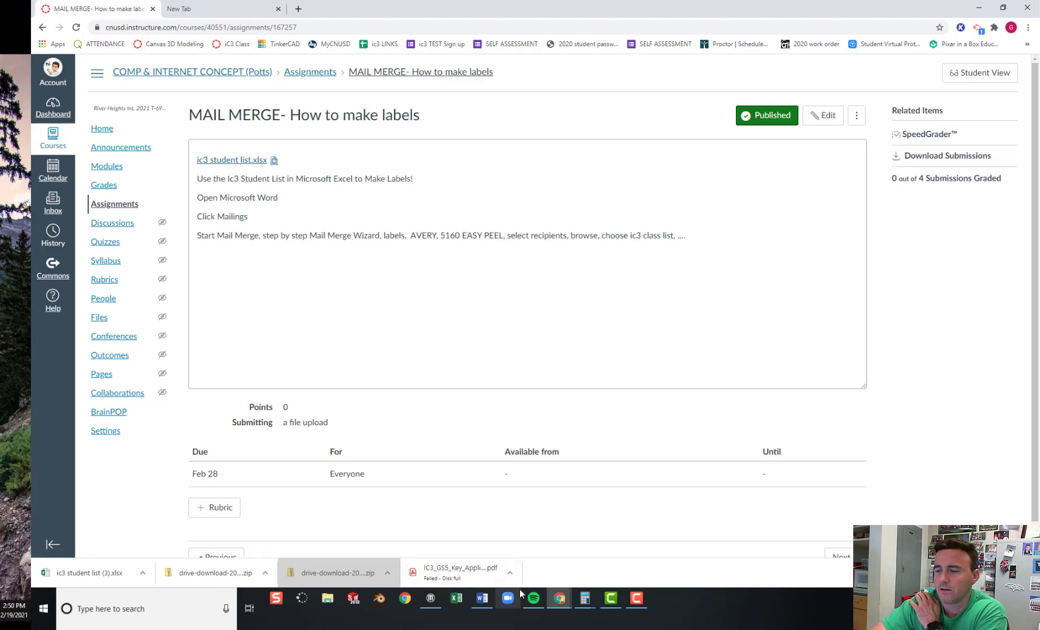
Create a blank Word document and run the Step-by-Step Mail Merge Wizard with Labels as the document type
left_click(482, 599)
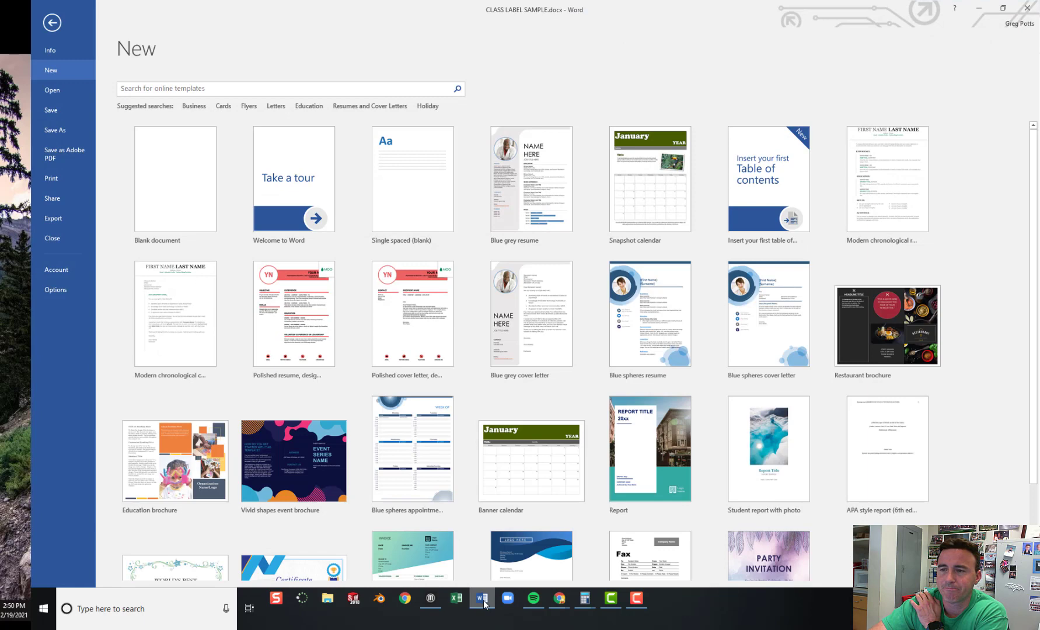
left_click(176, 176)
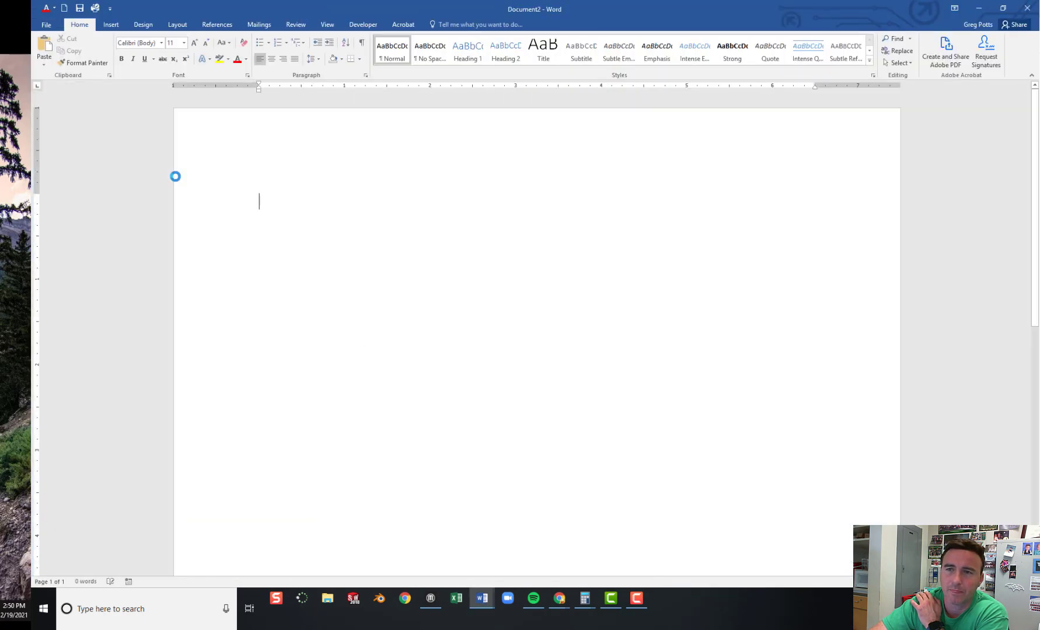
left_click(259, 26)
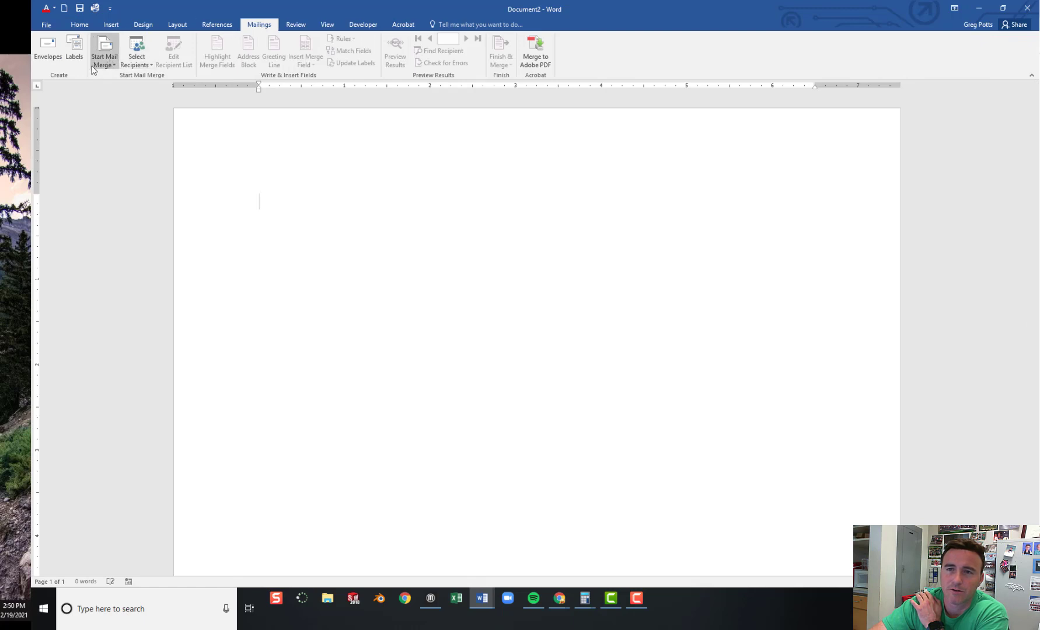
left_click(115, 67)
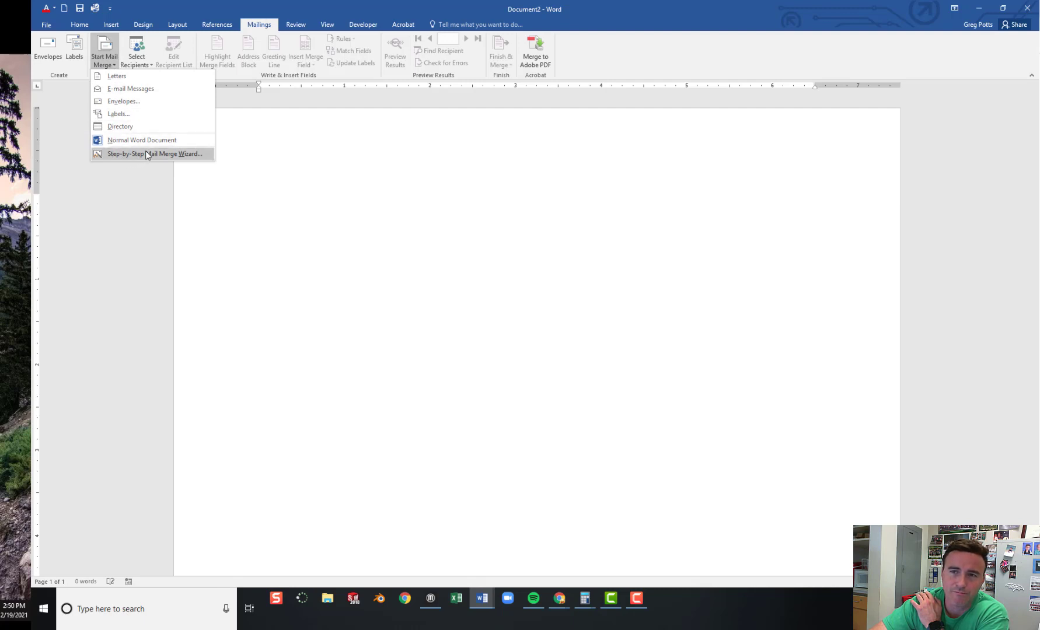
left_click(147, 154)
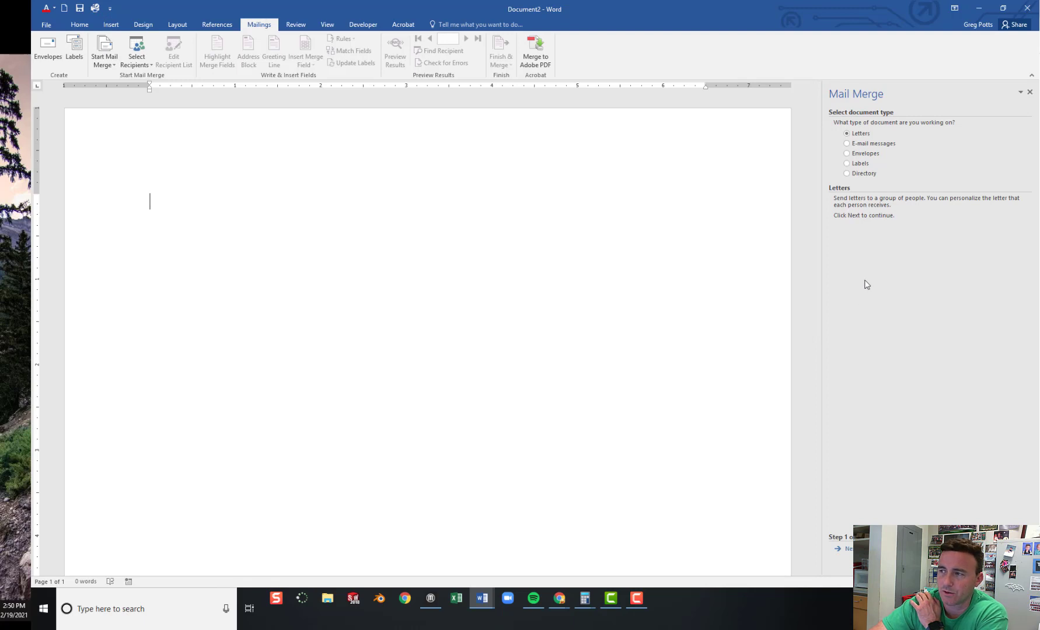
left_click(857, 165)
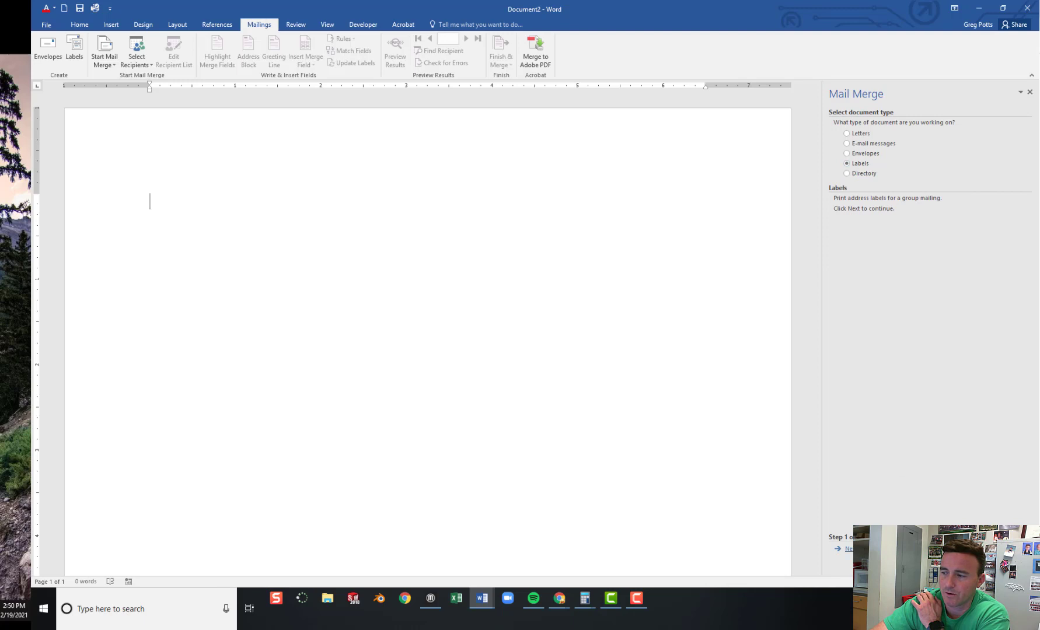
left_click(848, 548)
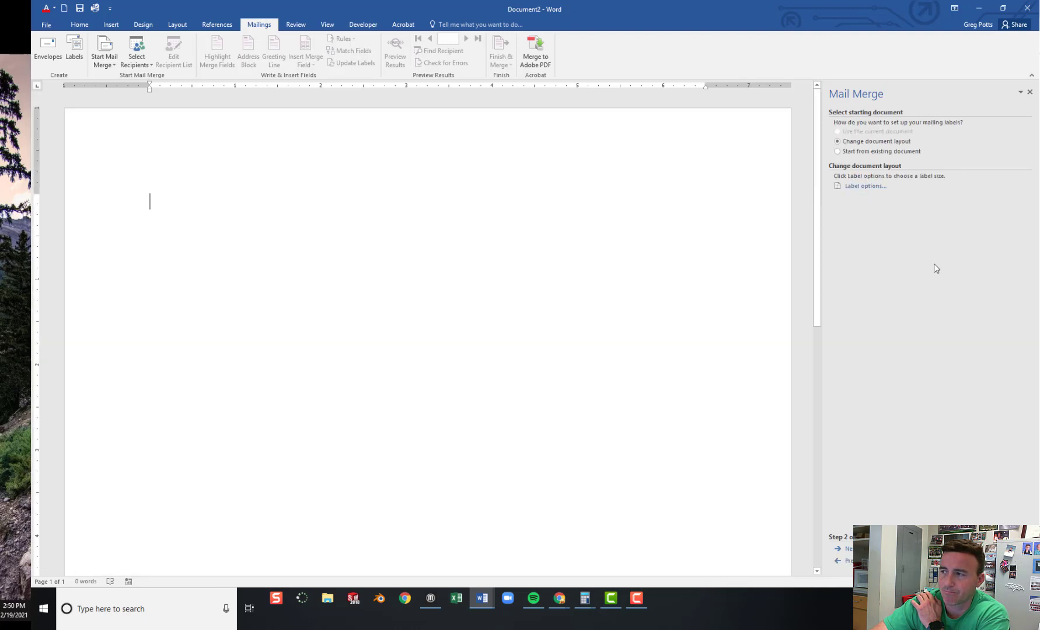
In Label Options, pick Avery US Letter product 5160 Easy Peel Address Labels and apply it
left_click(853, 186)
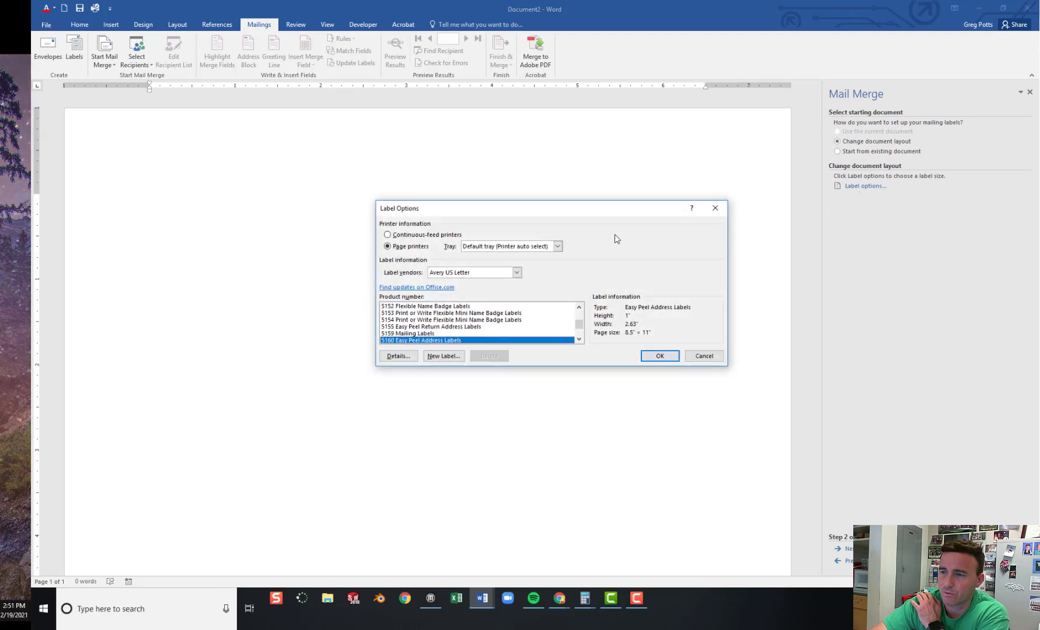
left_click(502, 275)
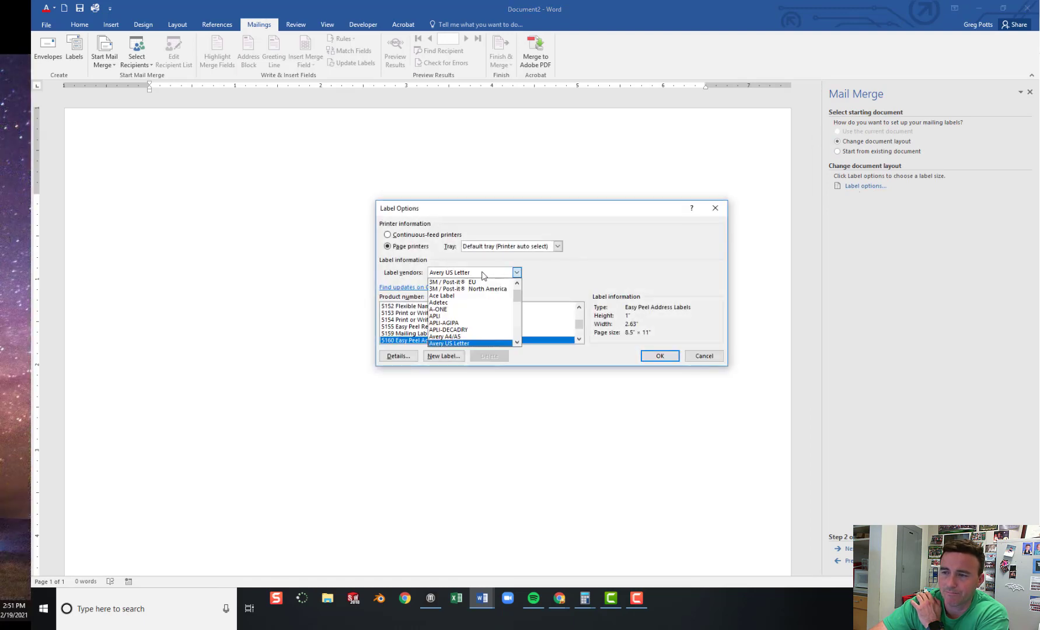
left_click(482, 272)
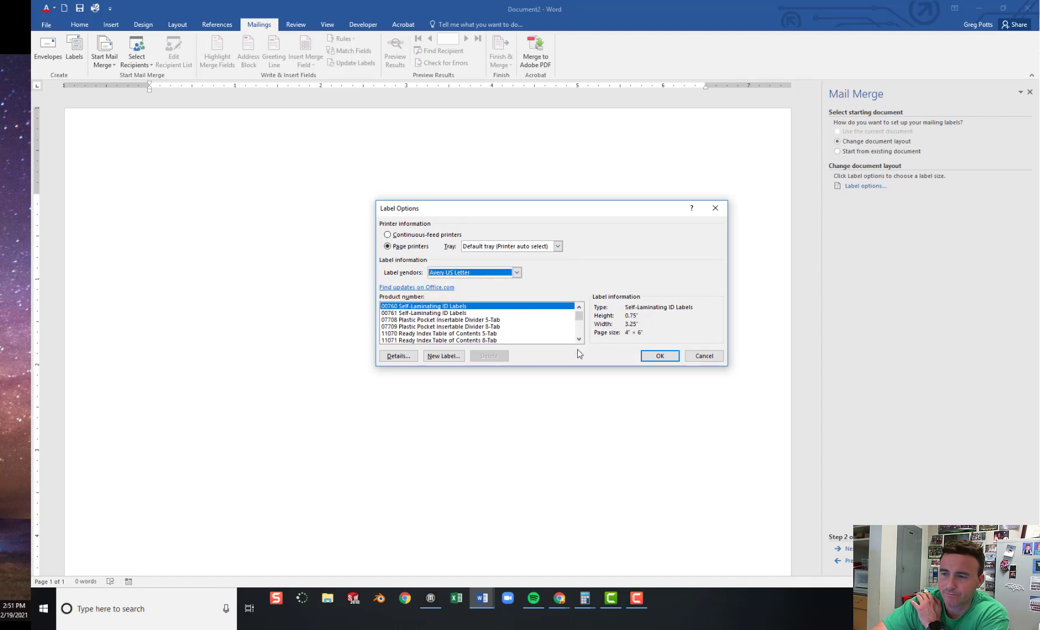
left_click_drag(579, 339, 581, 340)
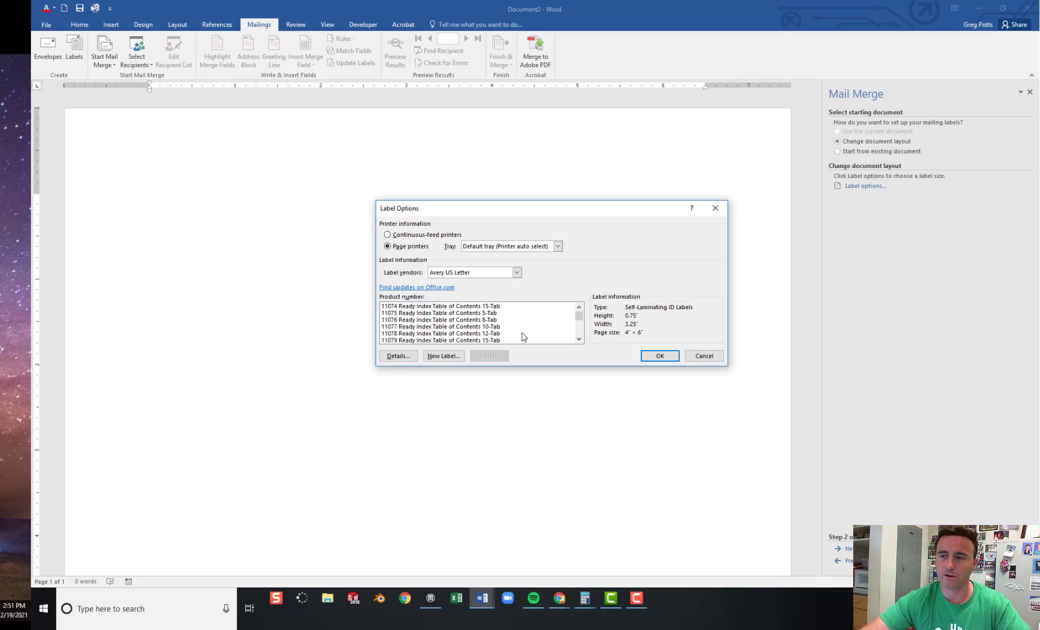
left_click(579, 339)
left_click(579, 339)
left_click(579, 339)
left_click(579, 339)
left_click(579, 339)
left_click(579, 339)
left_click(579, 339)
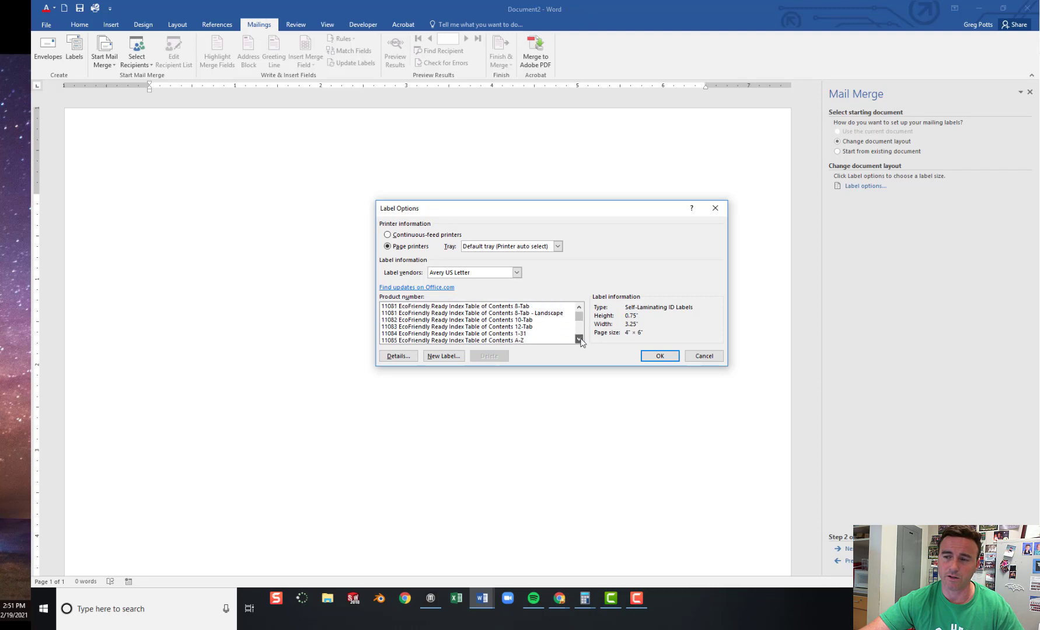
left_click_drag(578, 322, 579, 333)
scroll(411, 337, "down", 10)
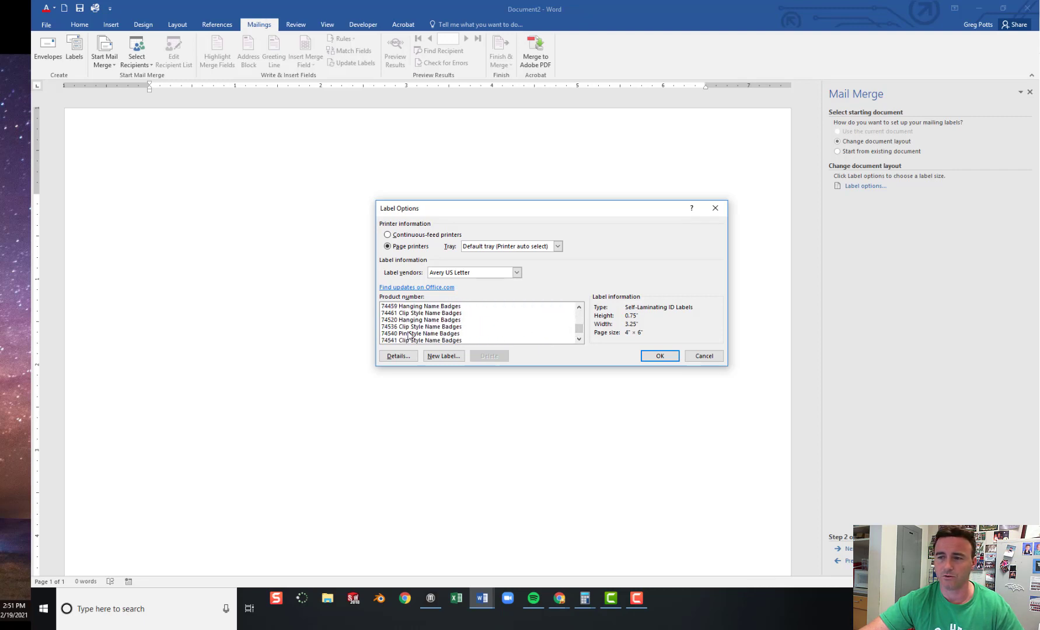
scroll(411, 336, "up", 10)
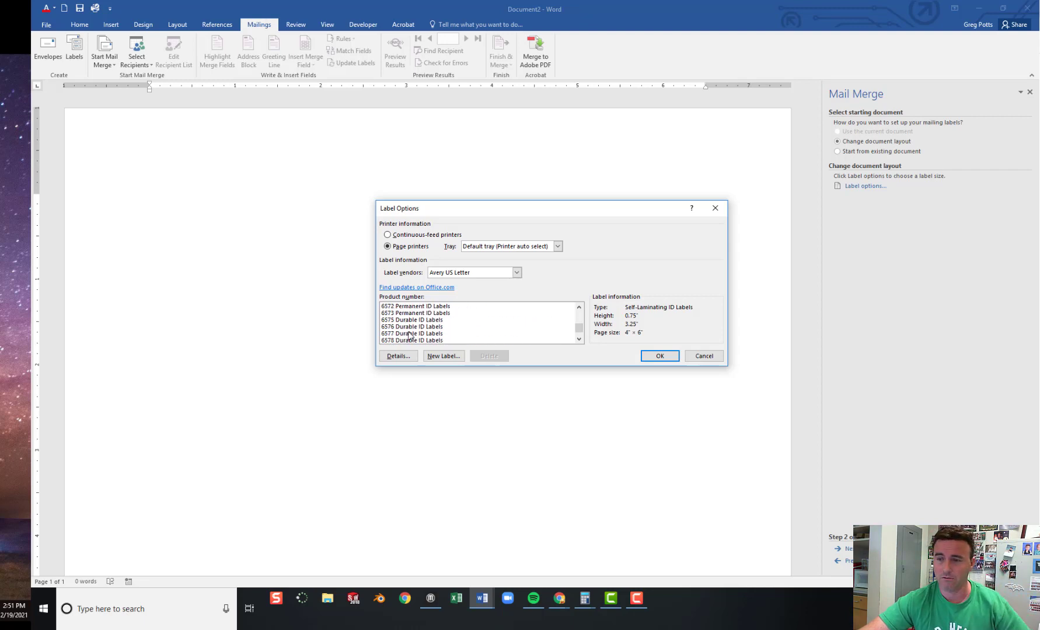
scroll(411, 336, "up", 8)
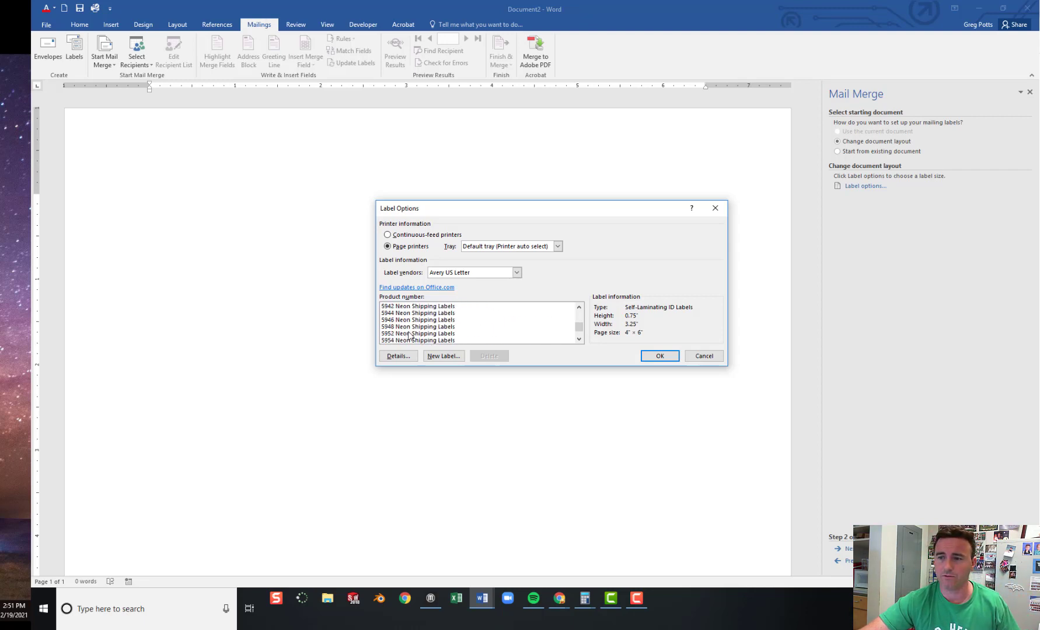
scroll(411, 336, "up", 8)
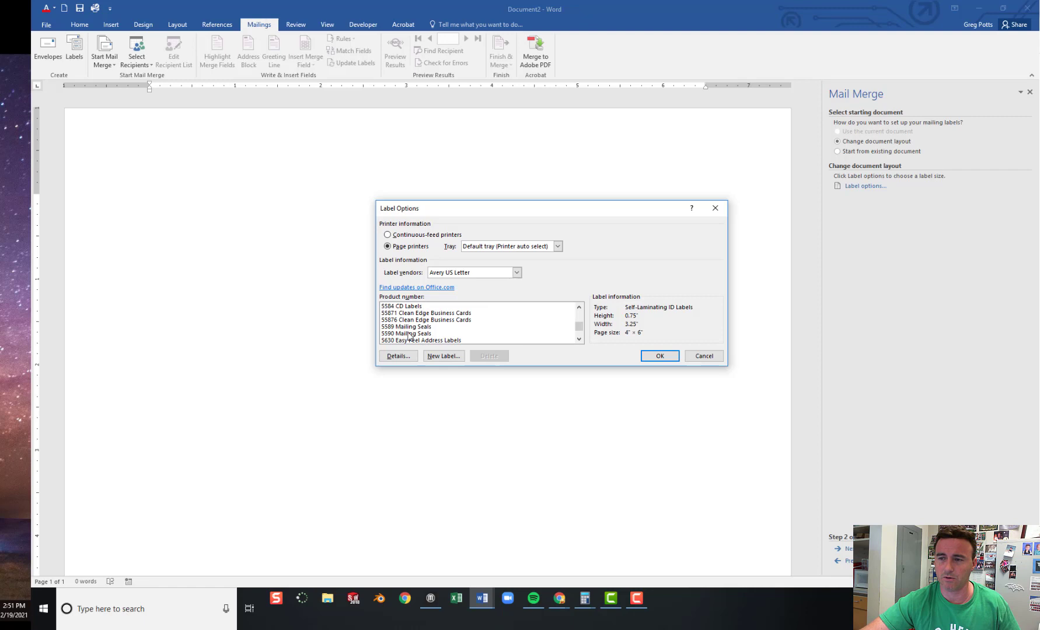
scroll(409, 337, "up", 8)
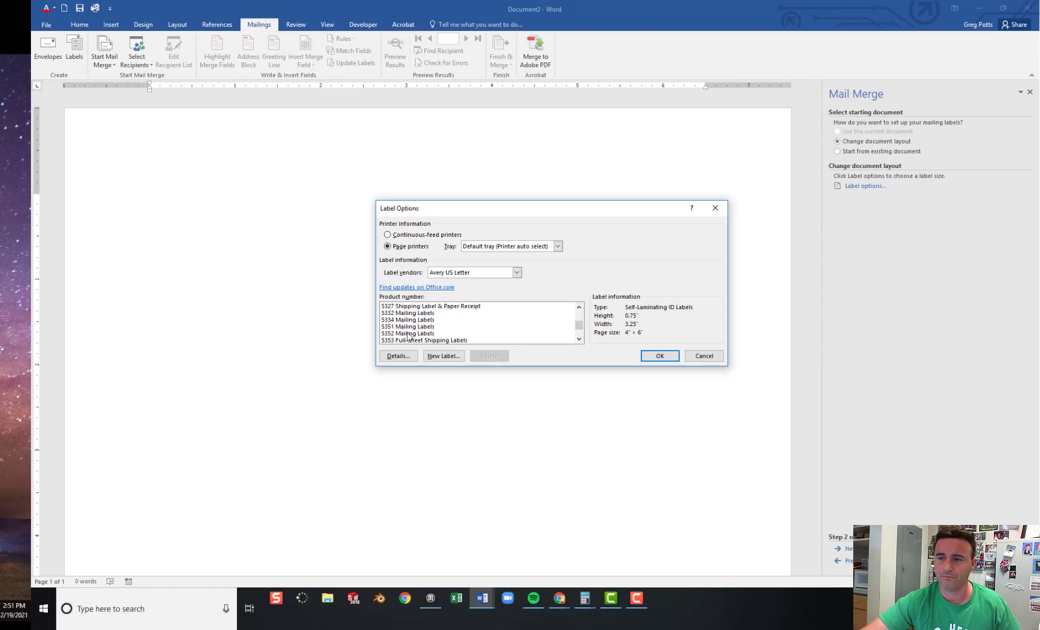
scroll(400, 337, "down", 3)
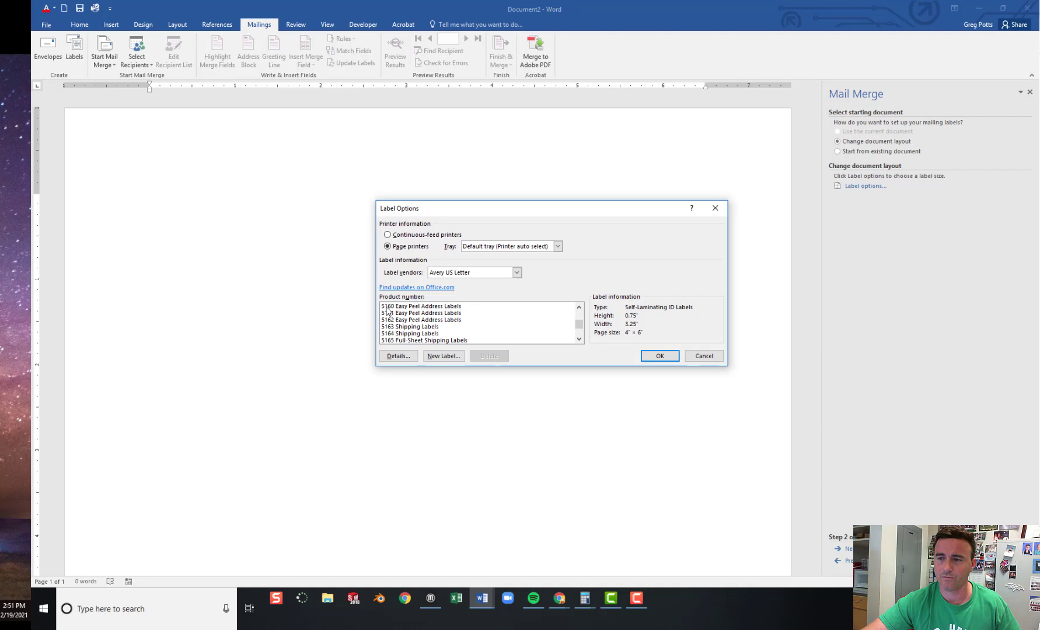
left_click(387, 307)
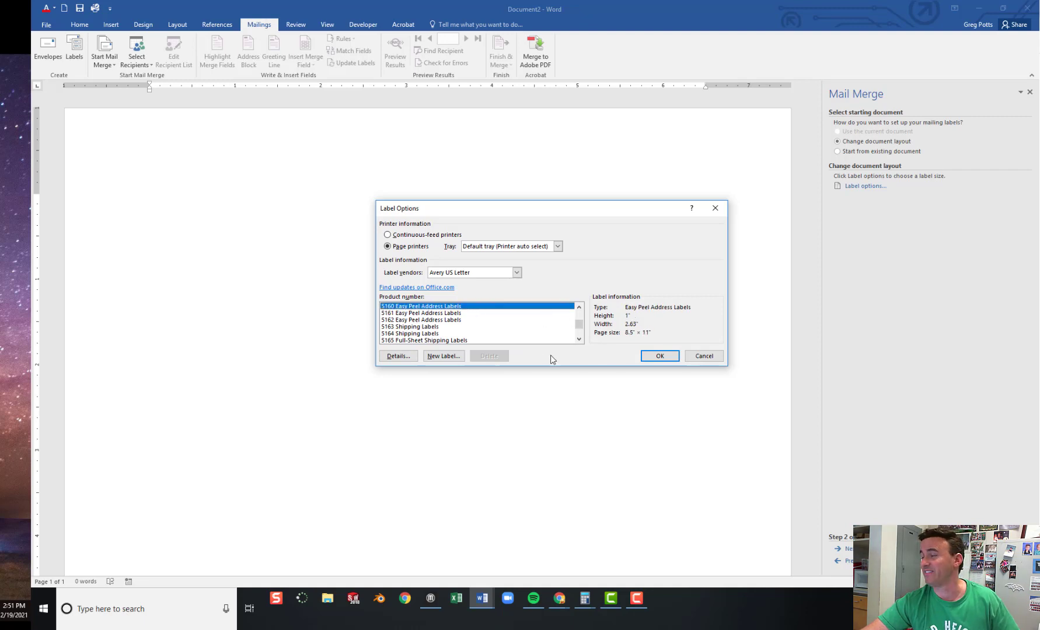
left_click(668, 357)
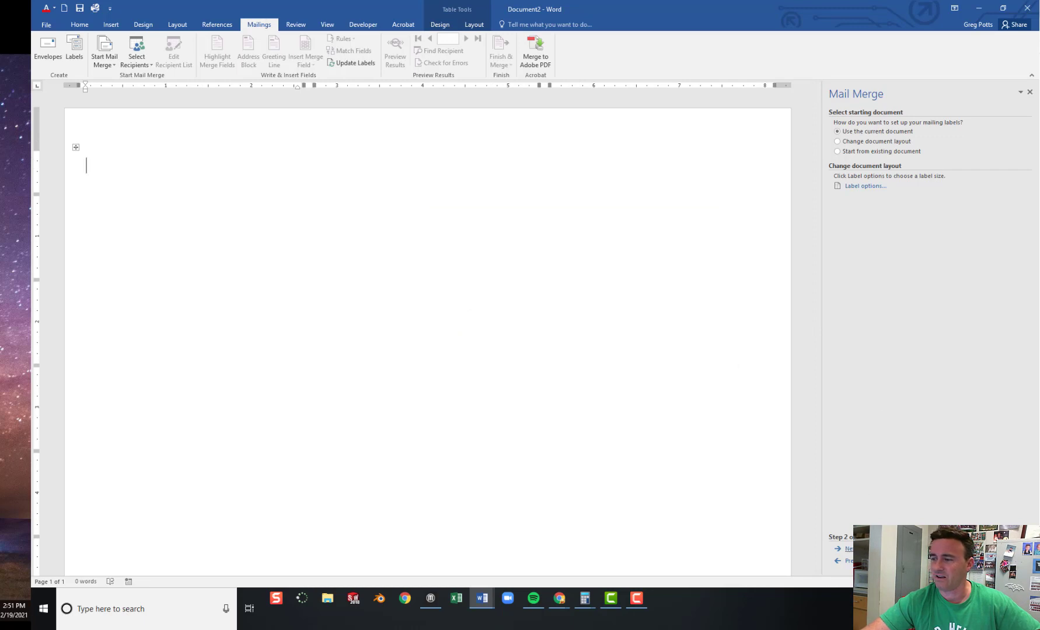
Browse to ic3 student list (3).xlsx in Downloads as recipients, with the first row treated as data, not headers
left_click(848, 549)
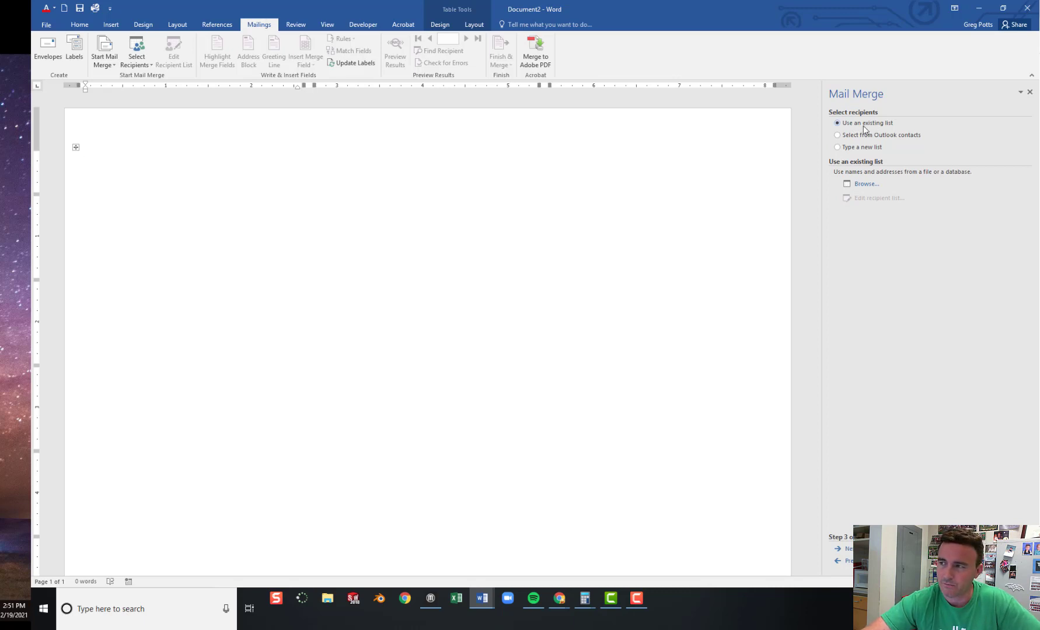
left_click(861, 184)
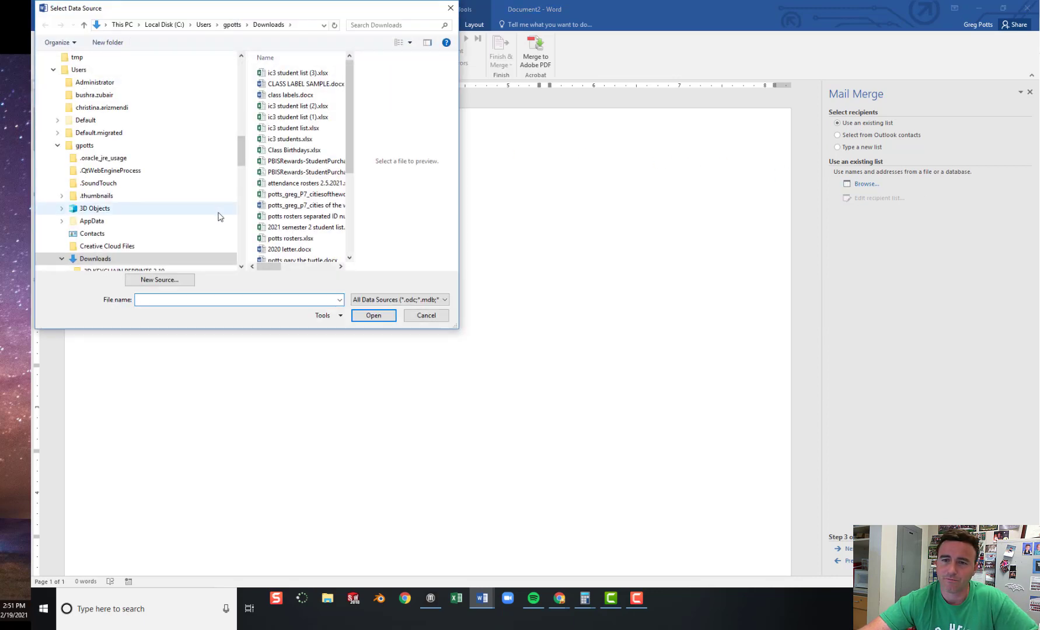
left_click(100, 262)
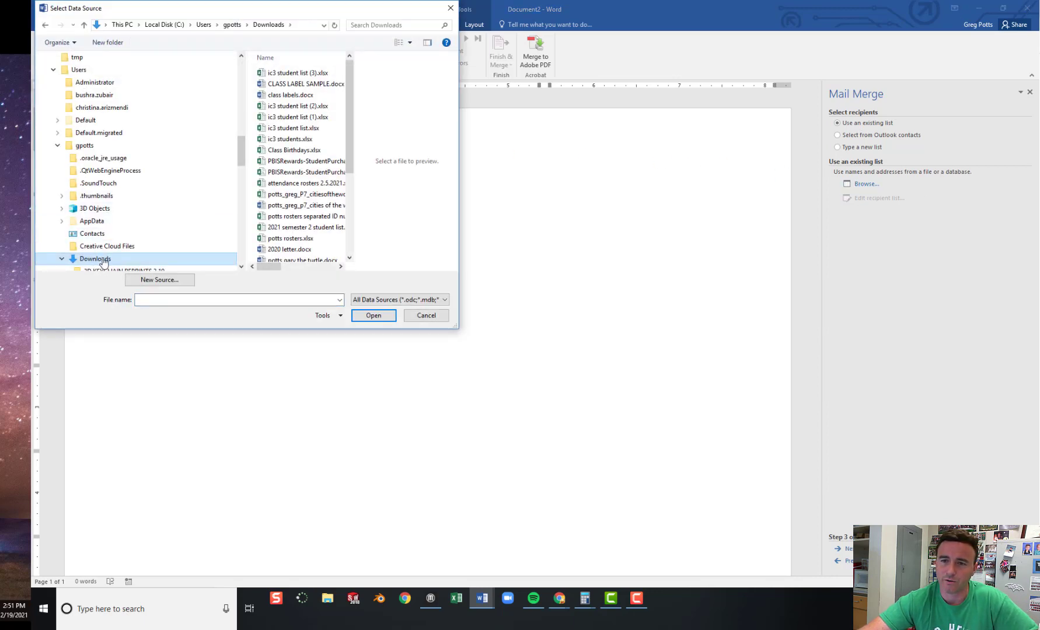
left_click(294, 74)
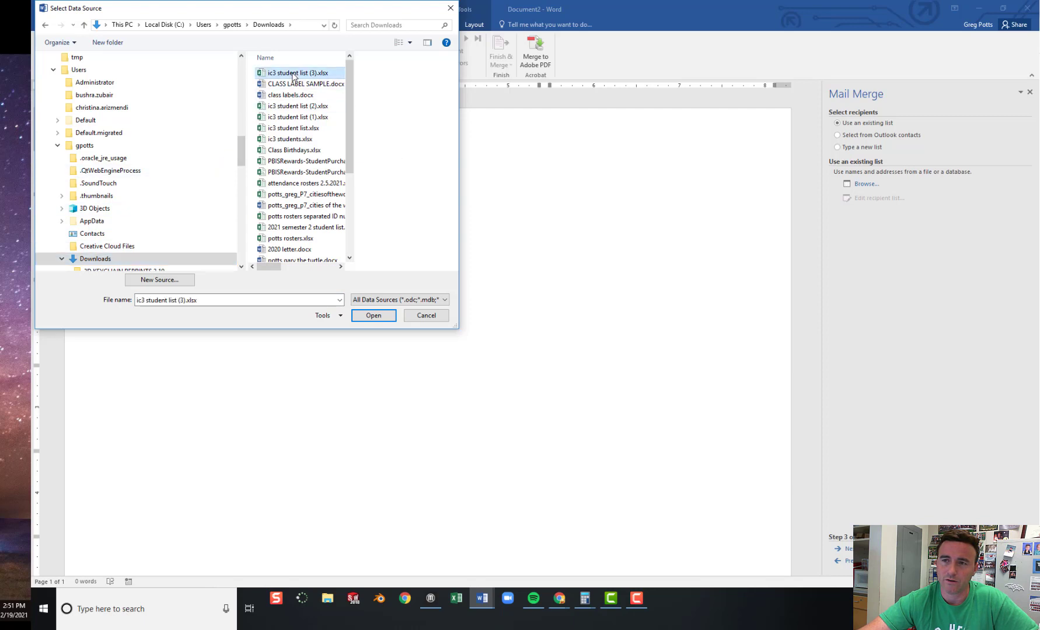
left_click(374, 315)
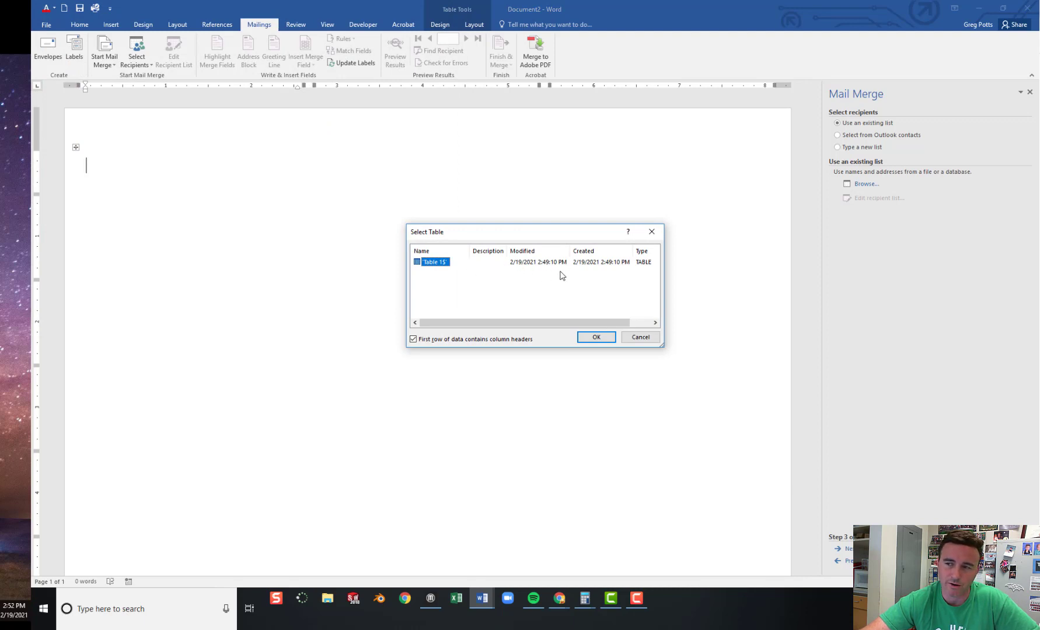
left_click(413, 340)
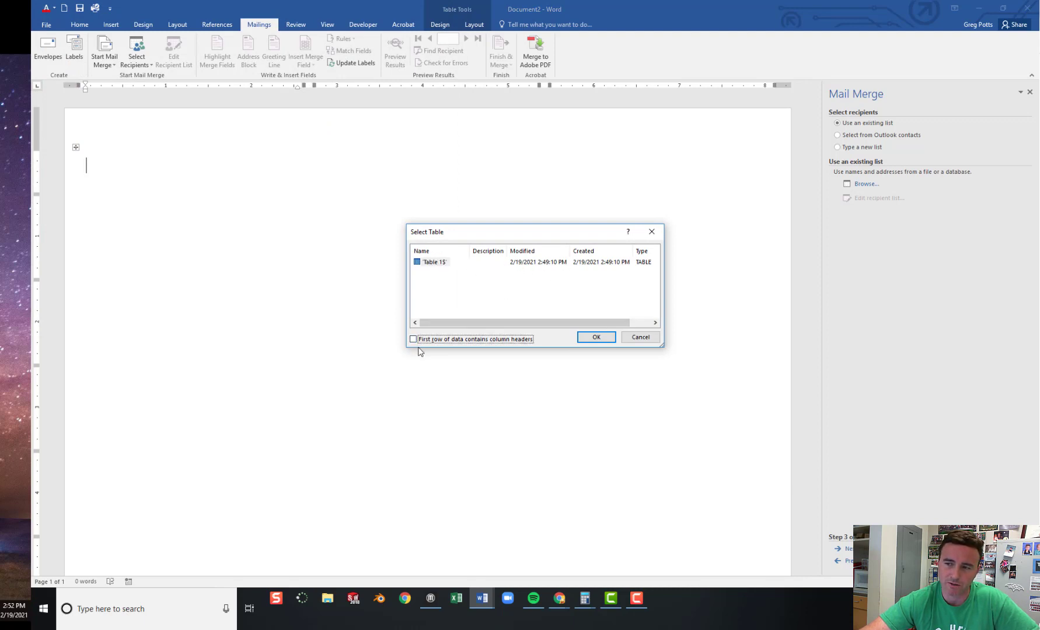
left_click(597, 338)
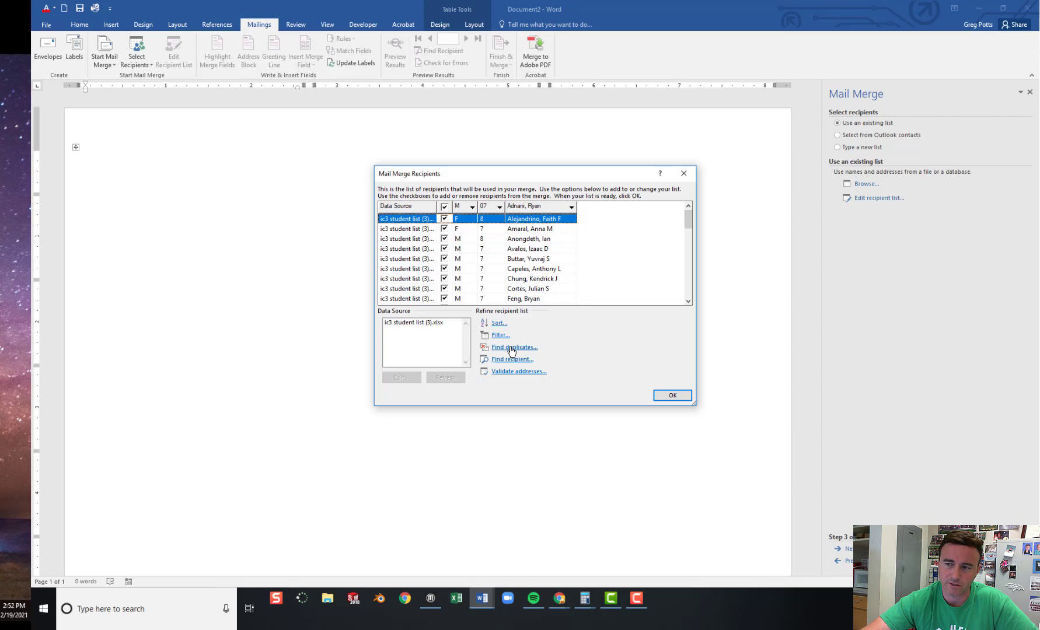
left_click(670, 397)
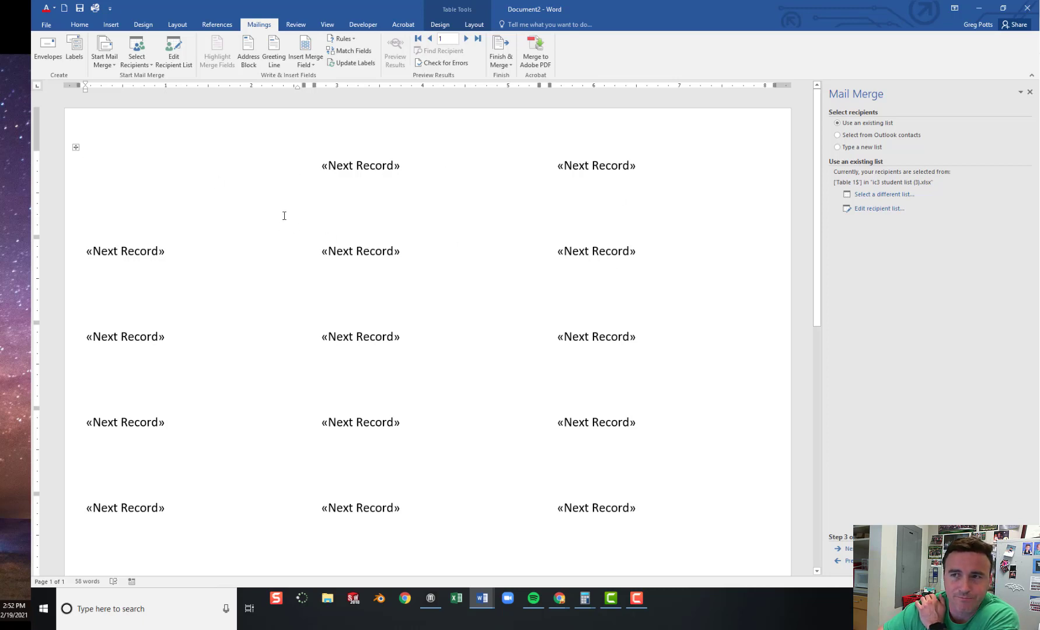
Insert the «M», «M_07» and student-name merge fields into the first label, then go to step 4
left_click(310, 65)
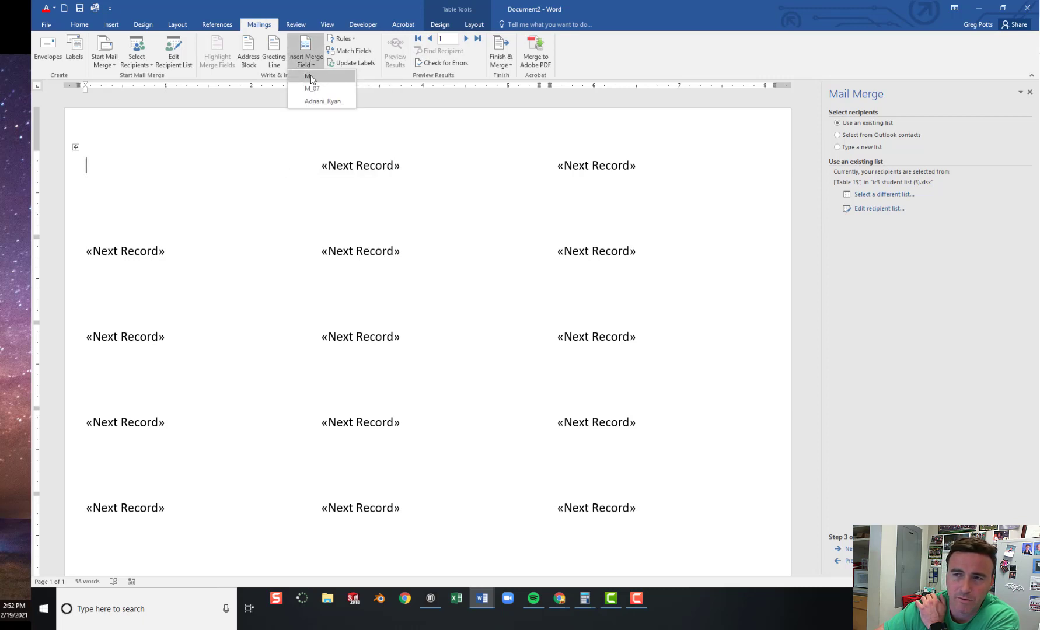
left_click(310, 77)
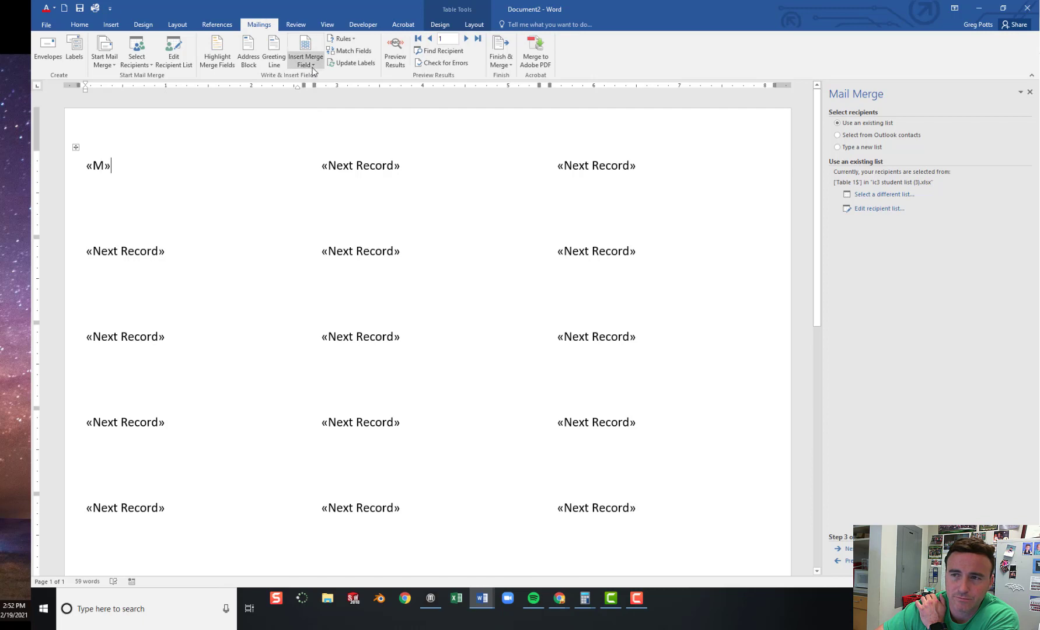
left_click(309, 64)
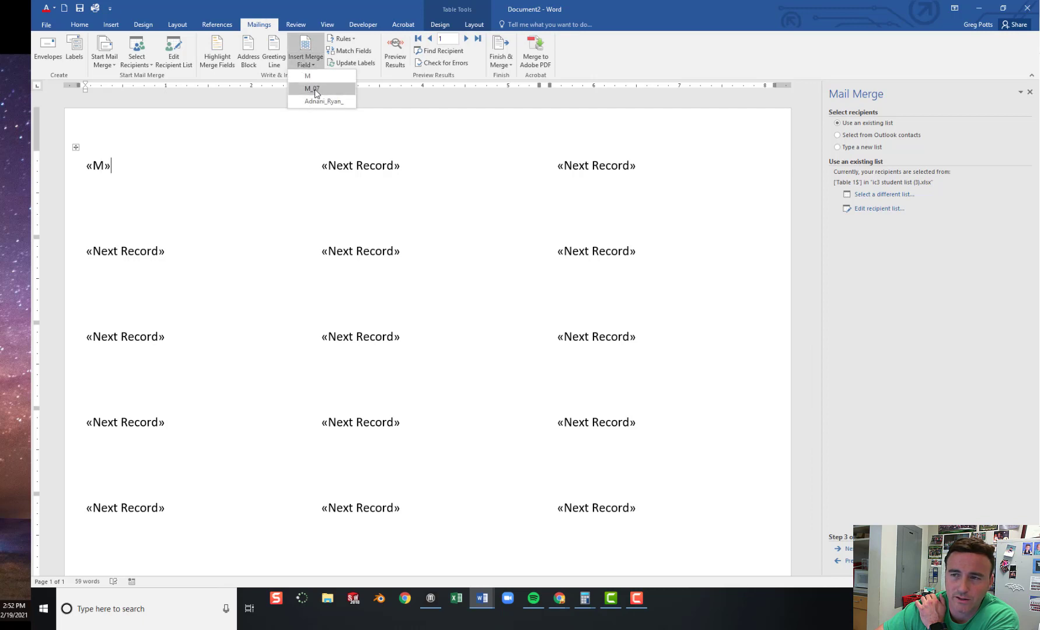
left_click(315, 90)
left_click(312, 65)
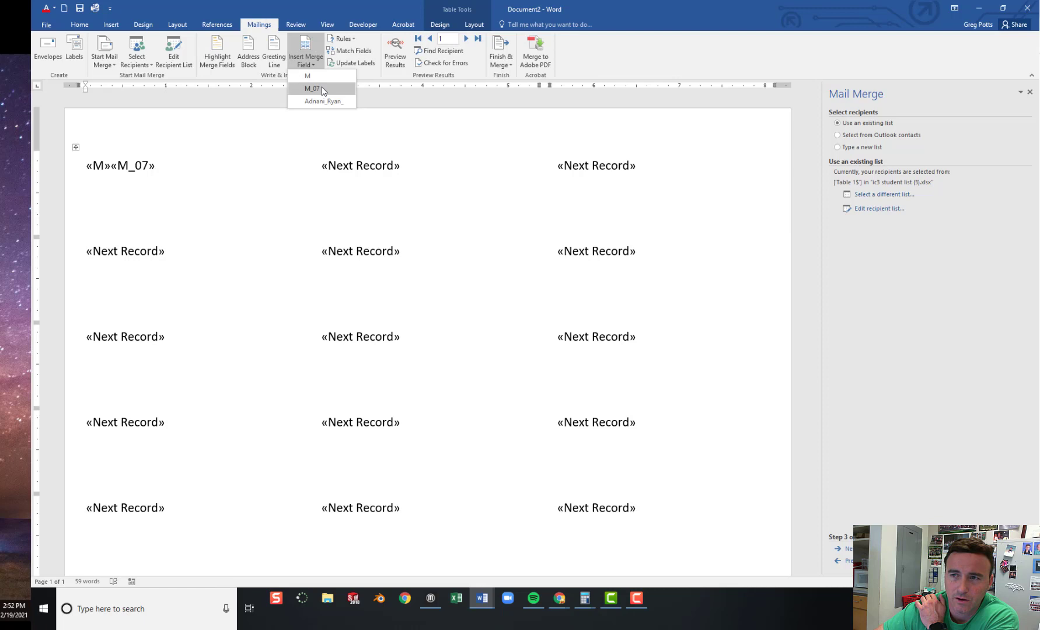
left_click(319, 102)
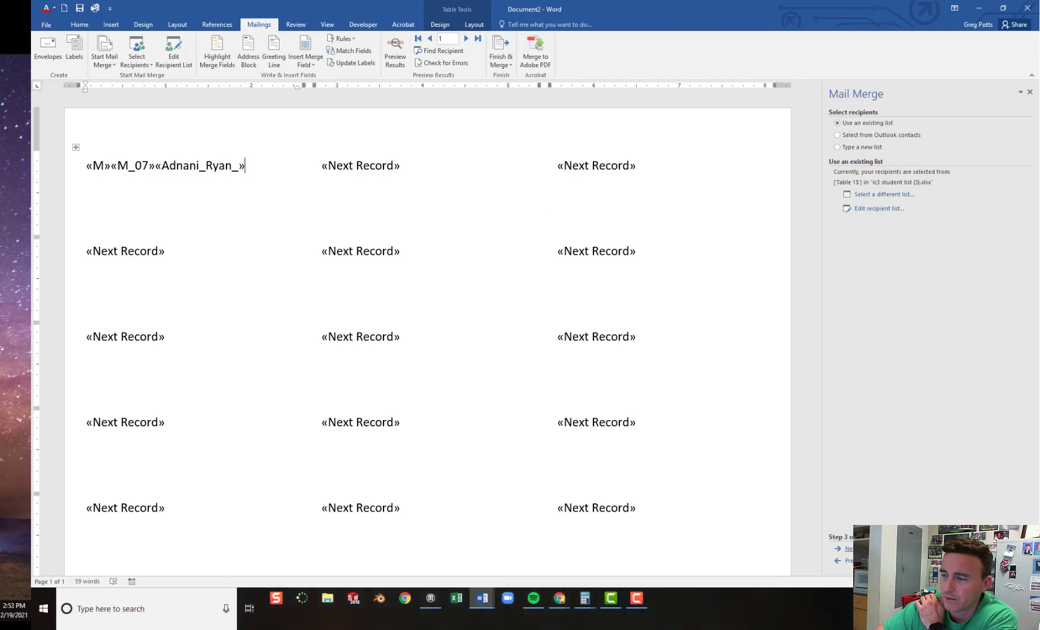
left_click(847, 548)
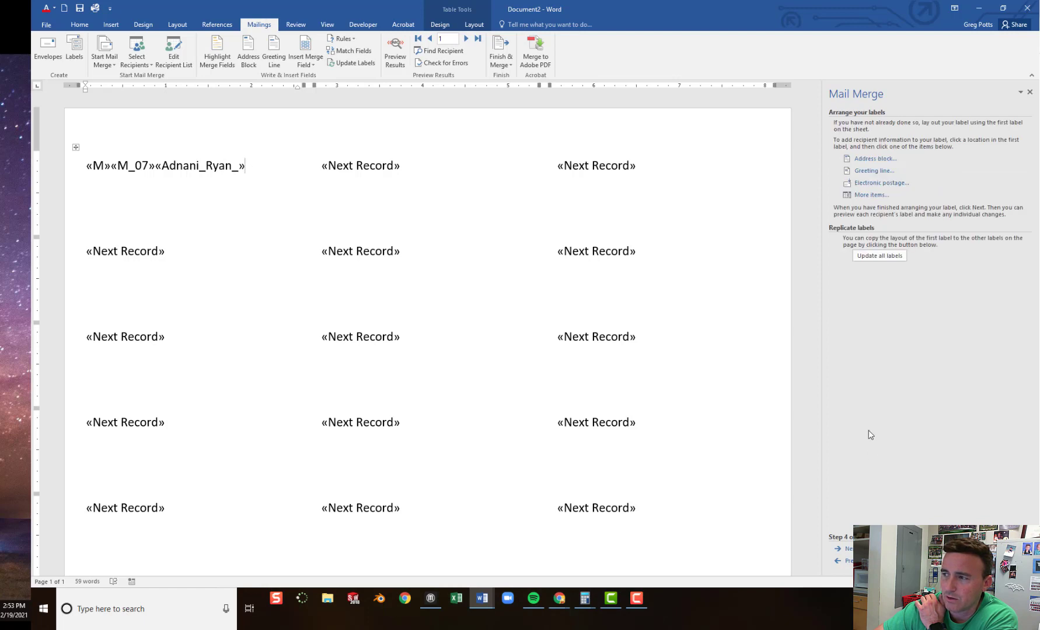
Use Update all labels to copy the first label's three fields onto the whole sheet
left_click(861, 257)
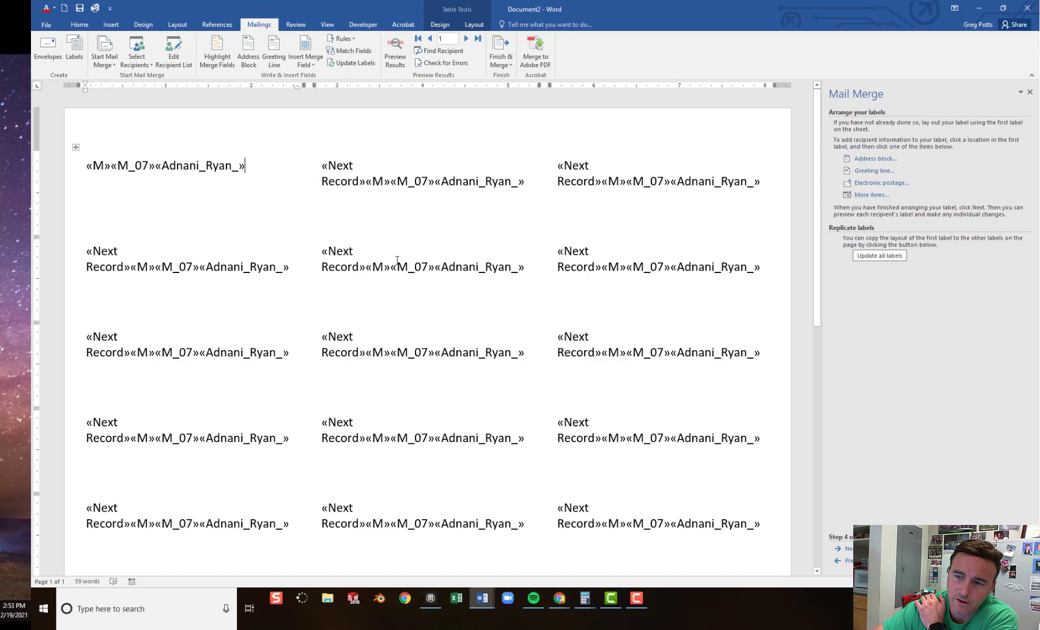
scroll(397, 260, "down", 3)
scroll(383, 308, "up", 3)
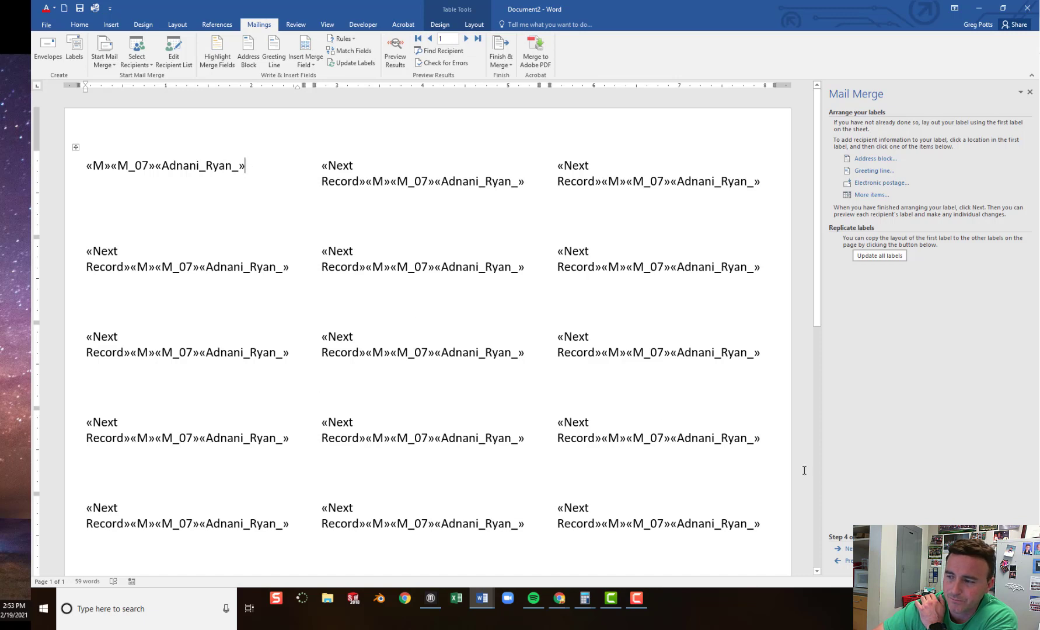
Advance to the Preview your labels step and look over the filled-in student labels
left_click(848, 548)
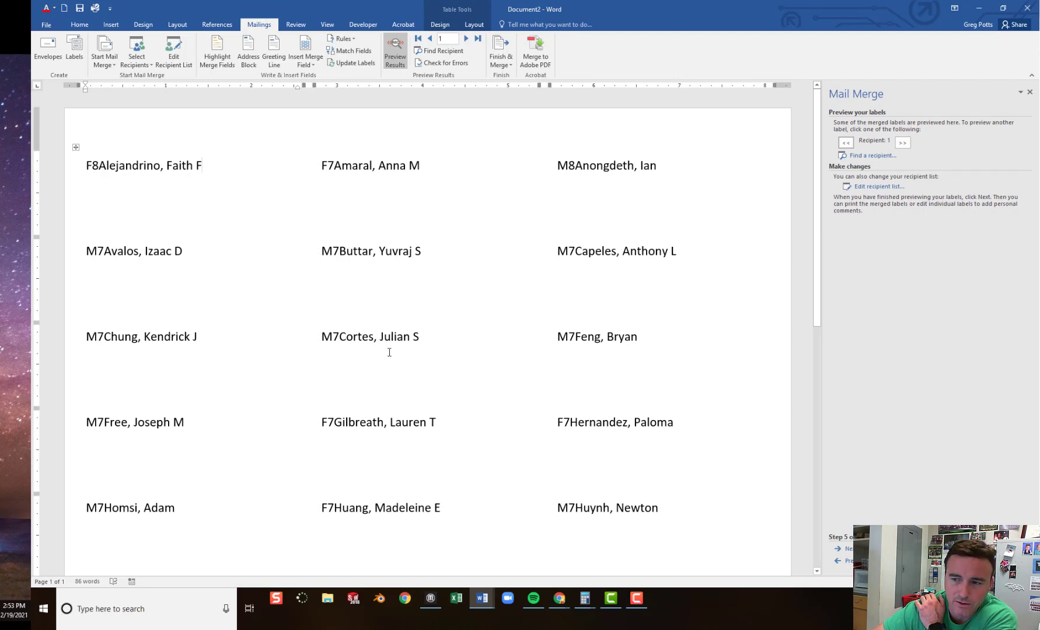
scroll(504, 353, "down", 8)
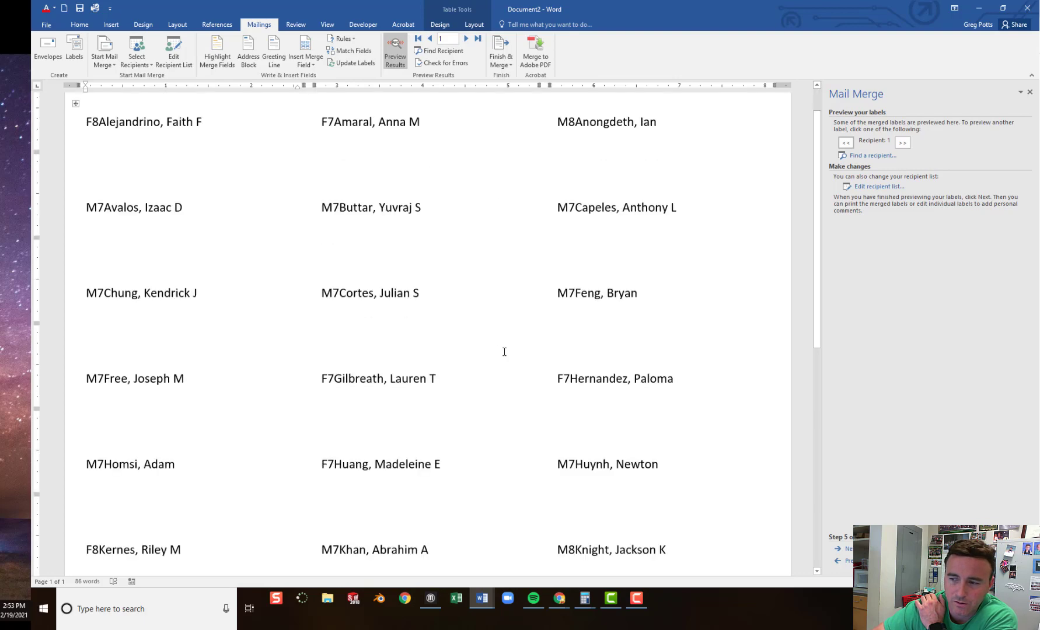
scroll(494, 377, "up", 8)
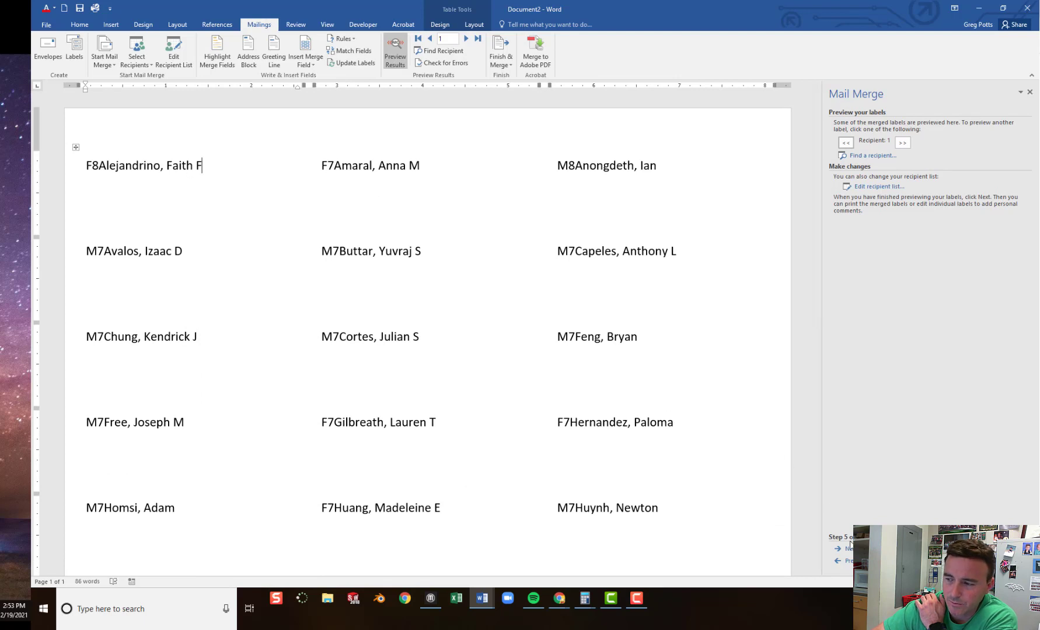
Move «M»«M_07» after the name field onto a new line, then select both lines of the label
left_click(847, 561)
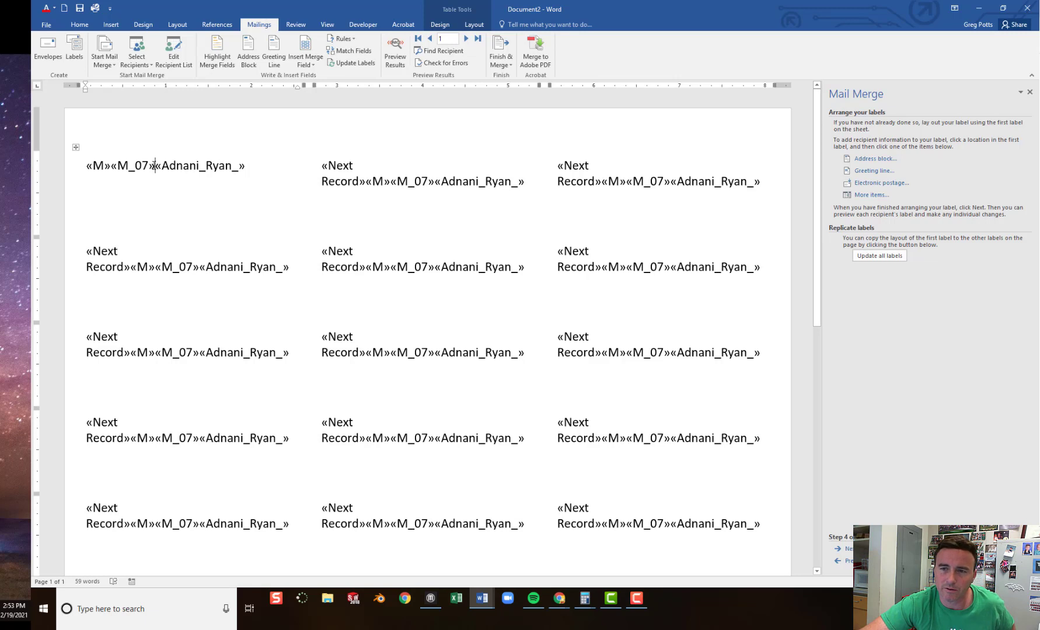
left_click_drag(155, 166, 99, 170)
key("ctrl+c")
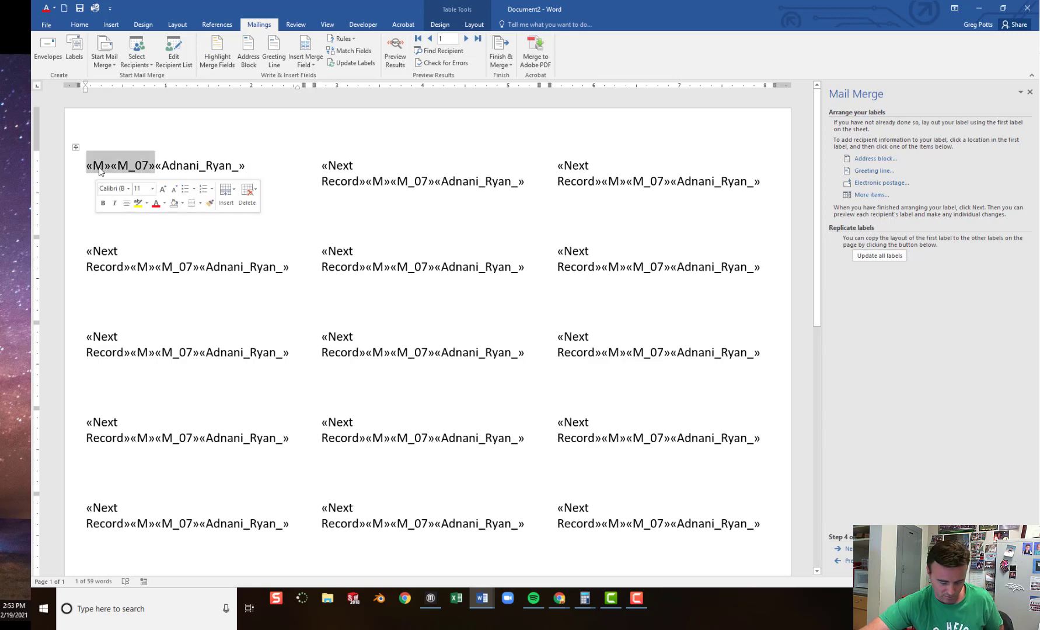
key("Delete")
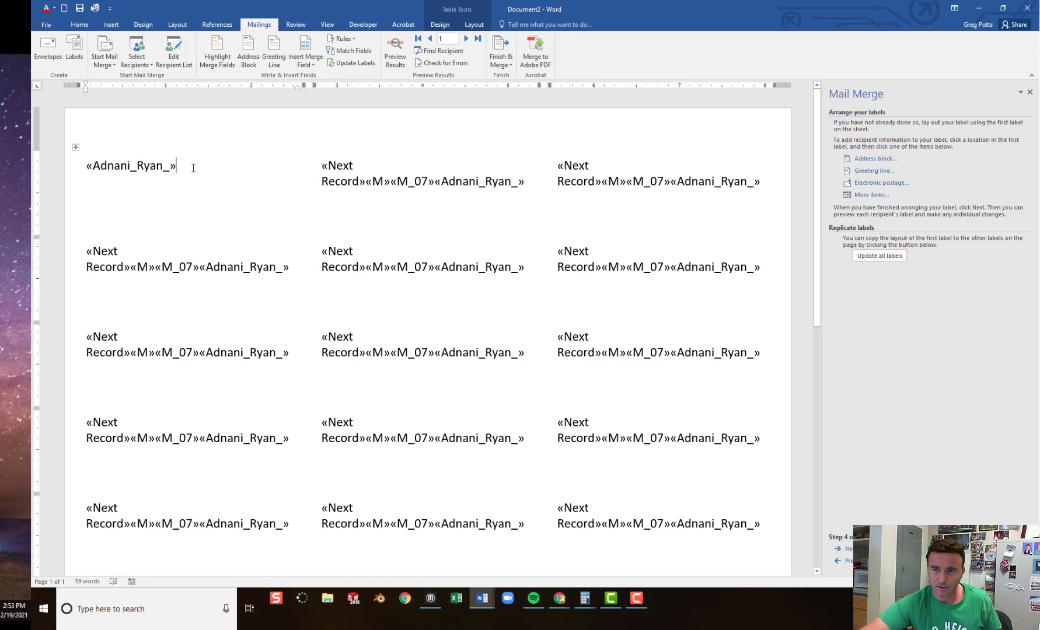
key("ctrl+v")
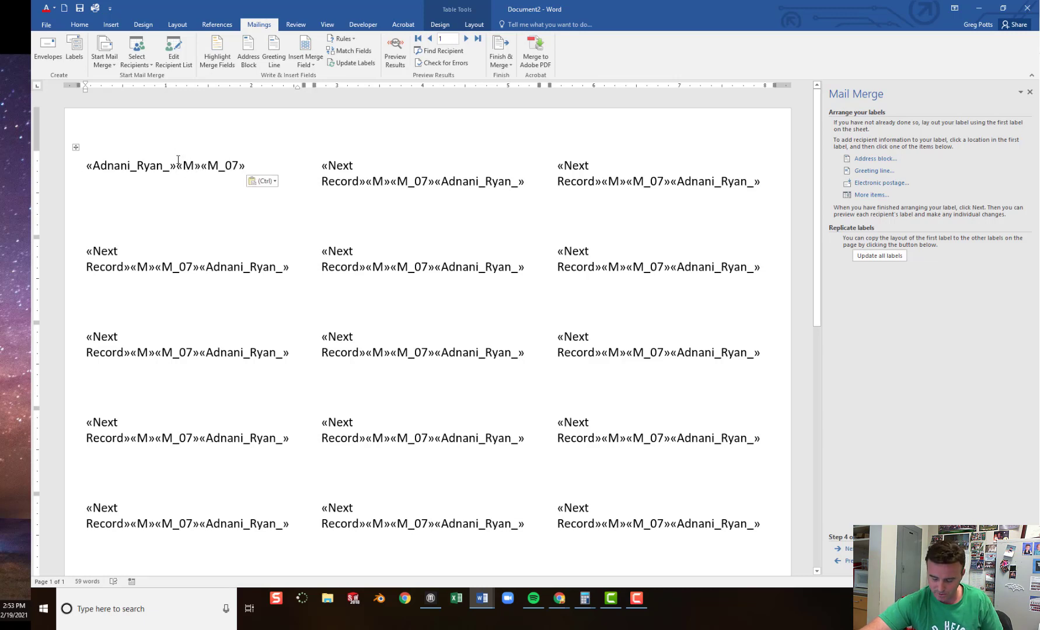
key("Return")
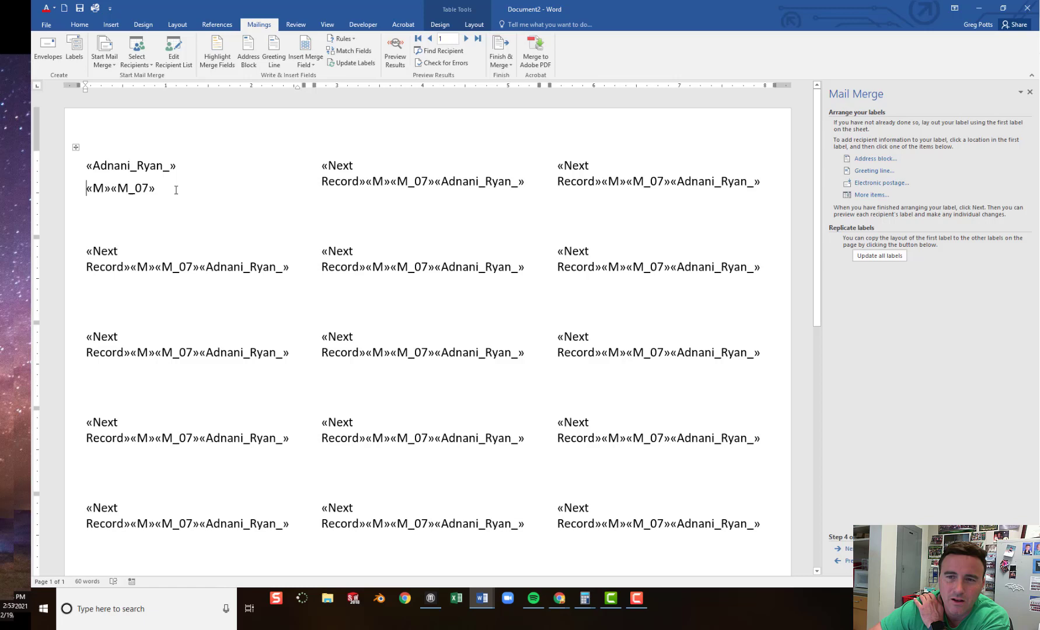
left_click_drag(103, 177, 87, 163)
key("shift+Down")
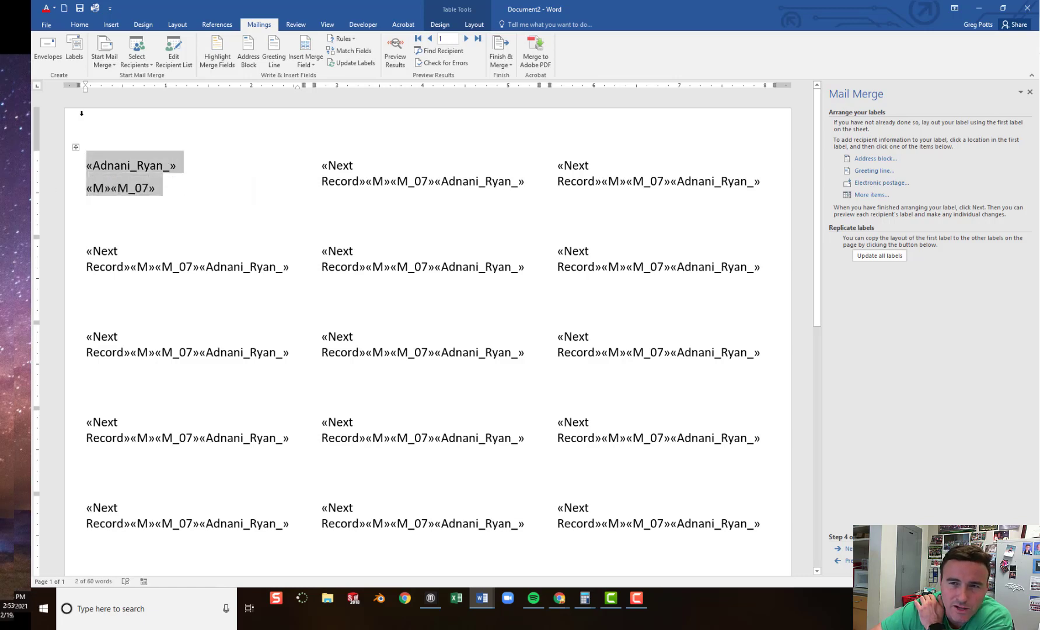
Center the first label's text and set its font to 3ds
left_click(79, 24)
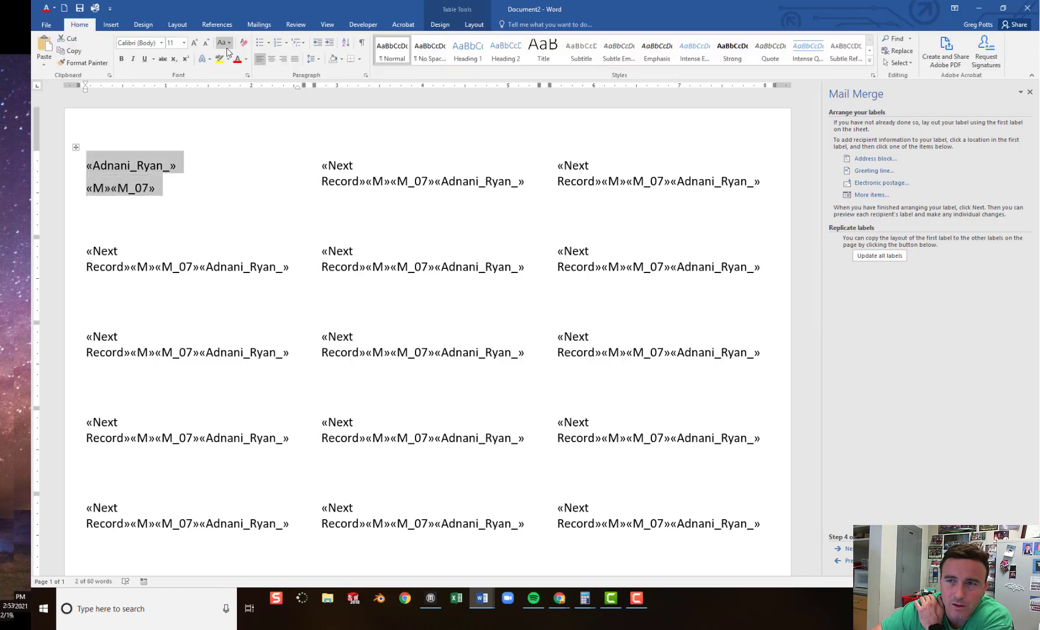
left_click(272, 60)
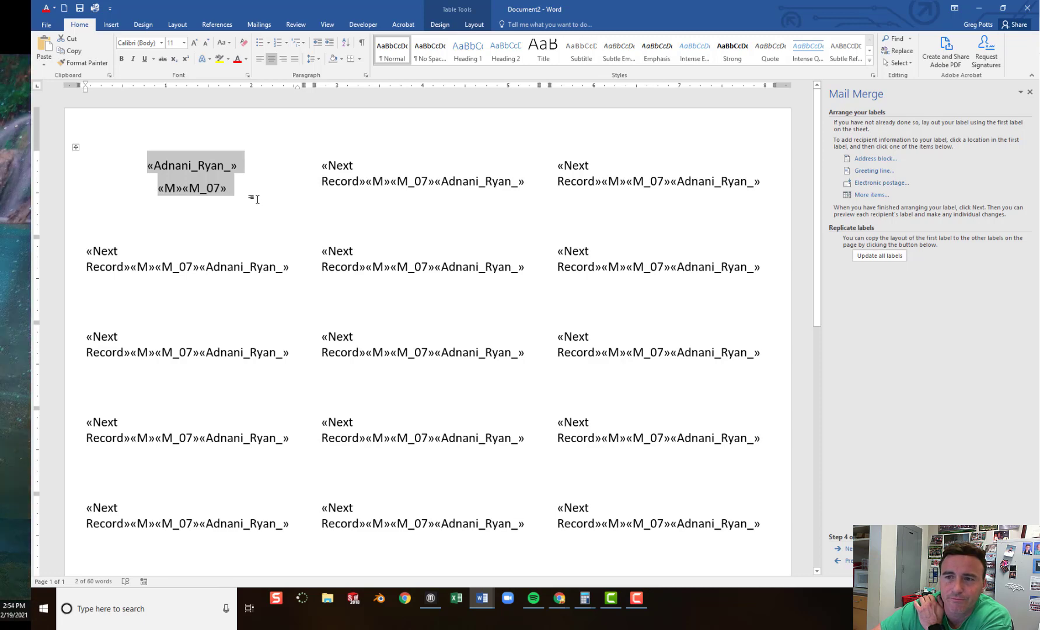
left_click(161, 43)
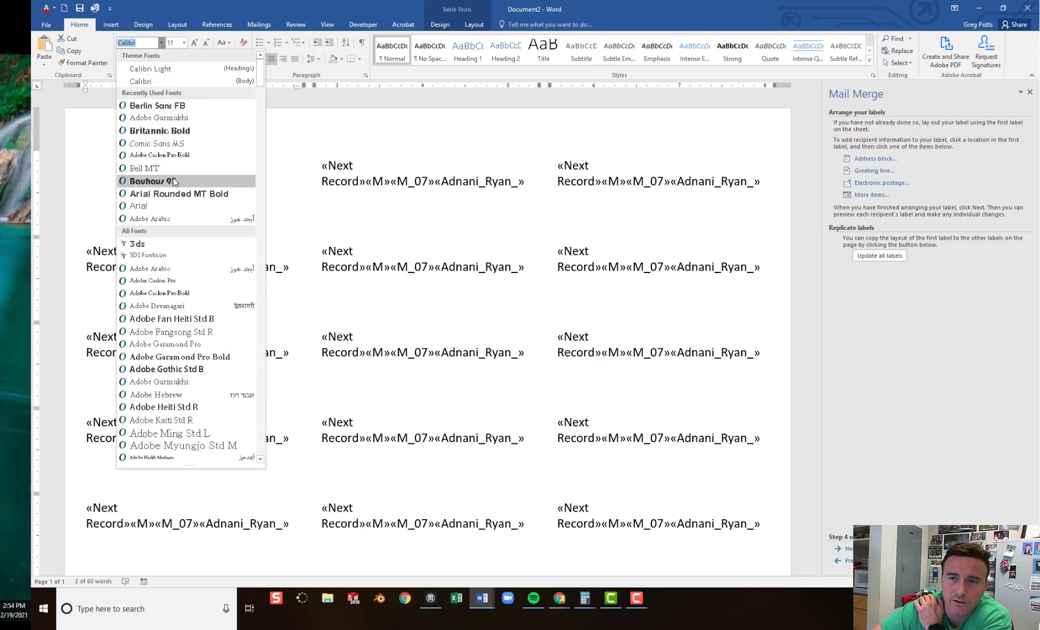
left_click(171, 146)
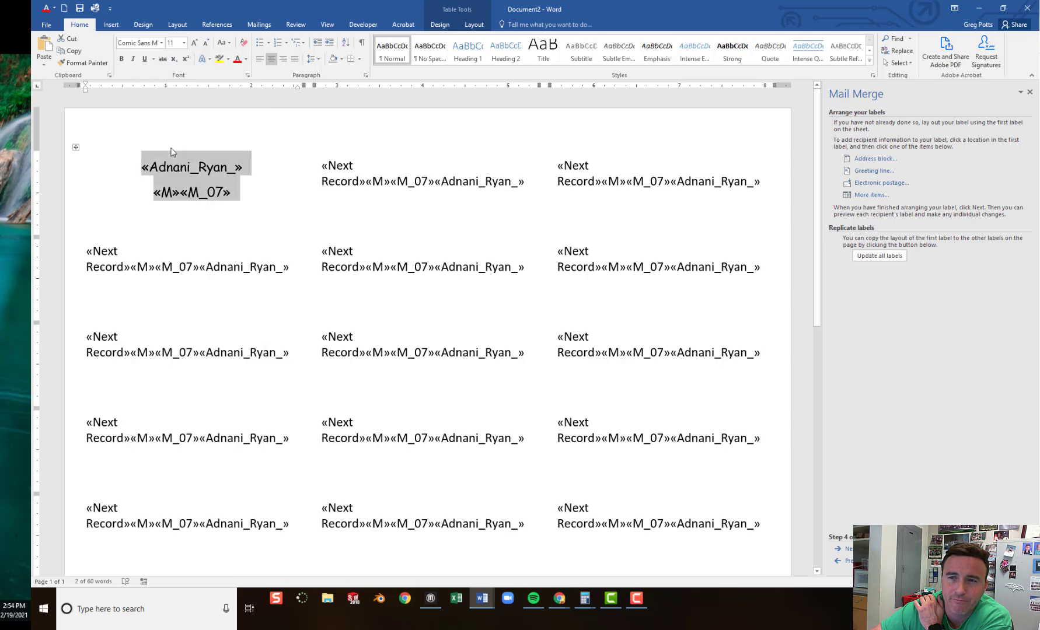
left_click(161, 42)
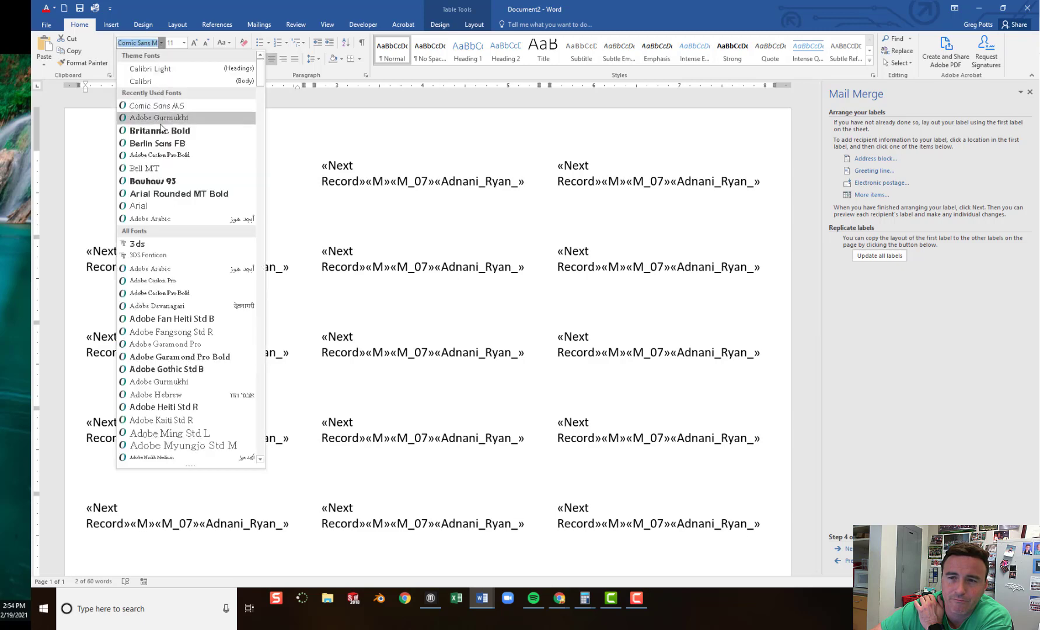
left_click(139, 244)
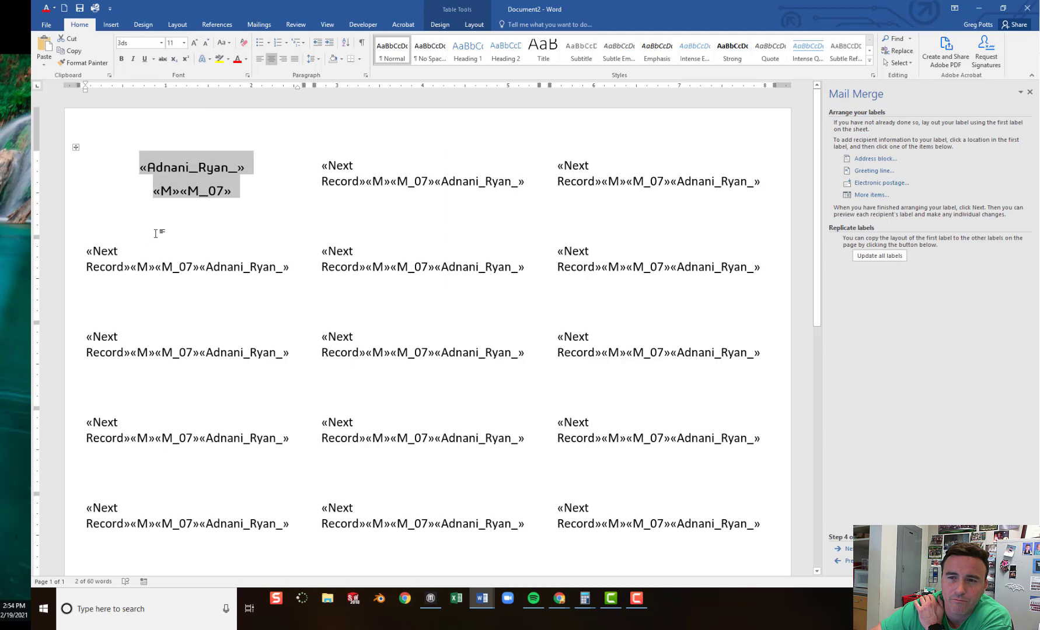
Remove the M_ prefix from the grade field and replace the name's underscores with spaces
left_click(210, 195)
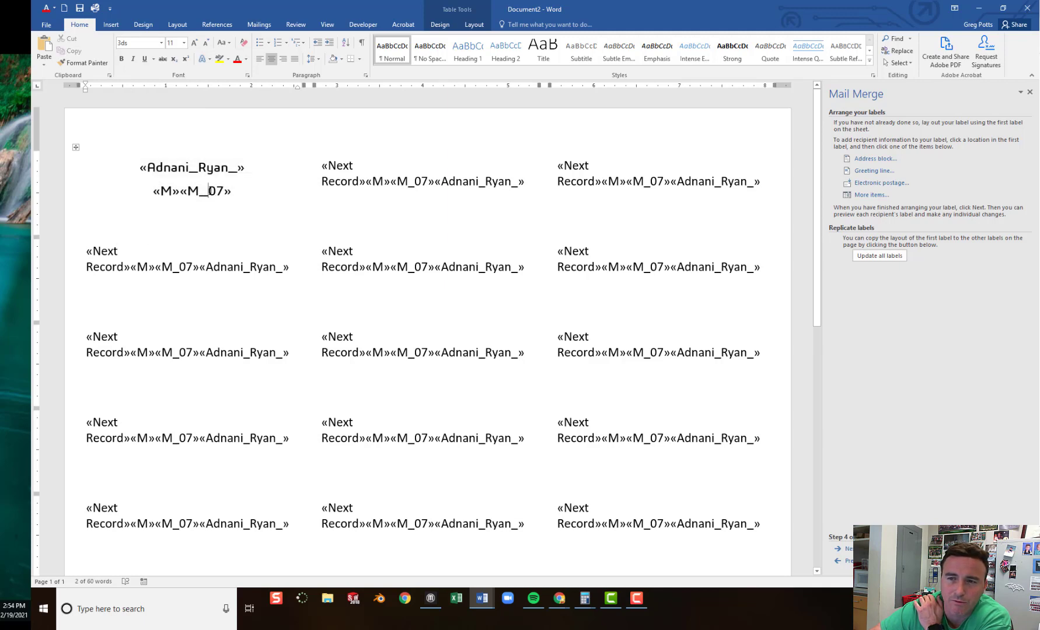
key("BackSpace")
key("BackSpace")
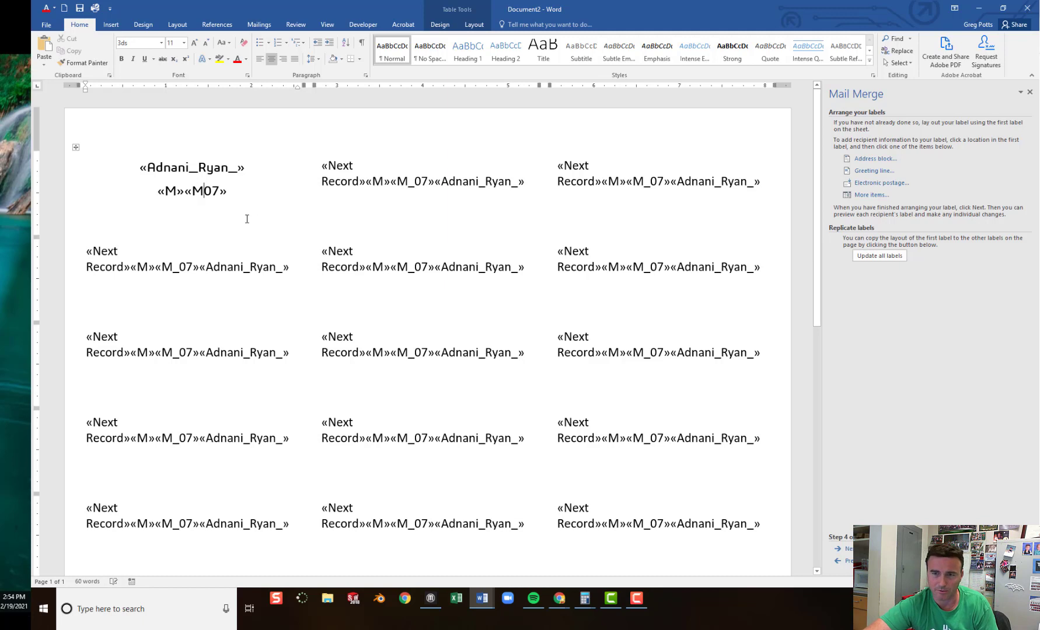
left_click(190, 193)
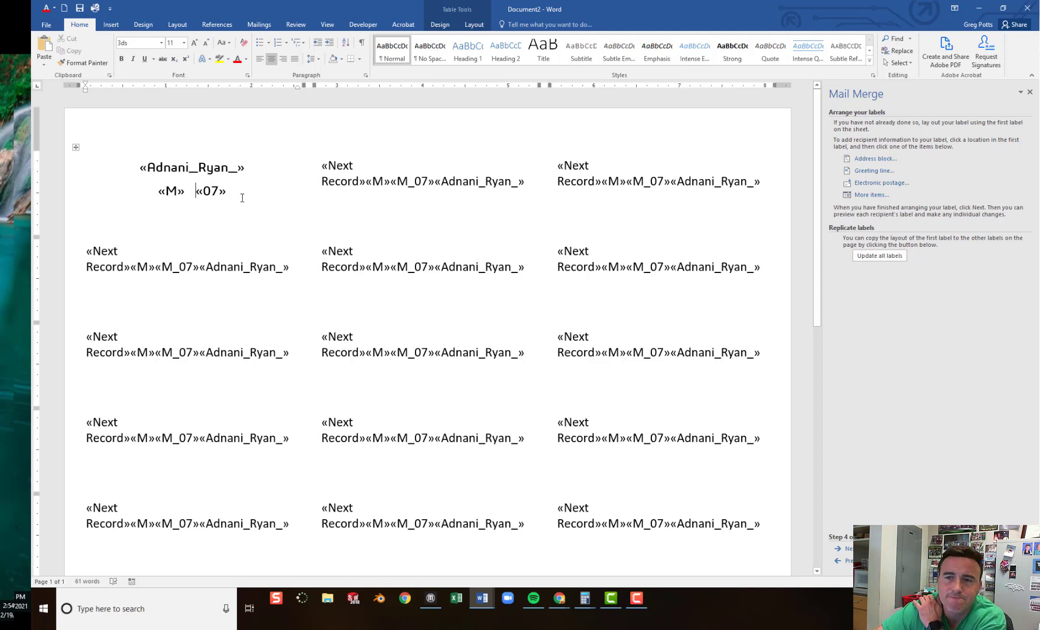
left_click(199, 167)
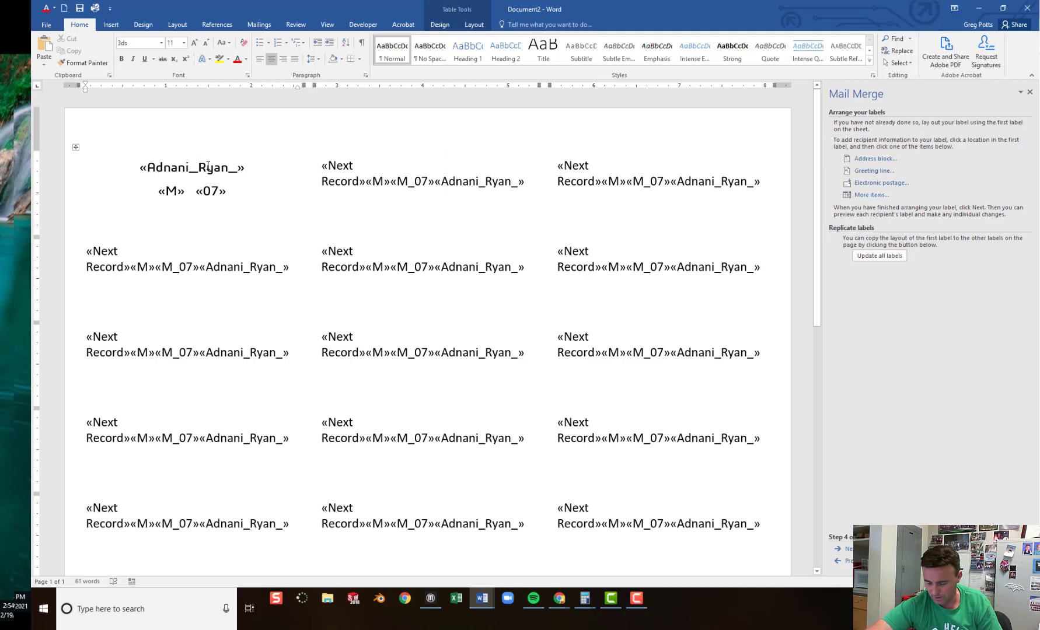
key("BackSpace")
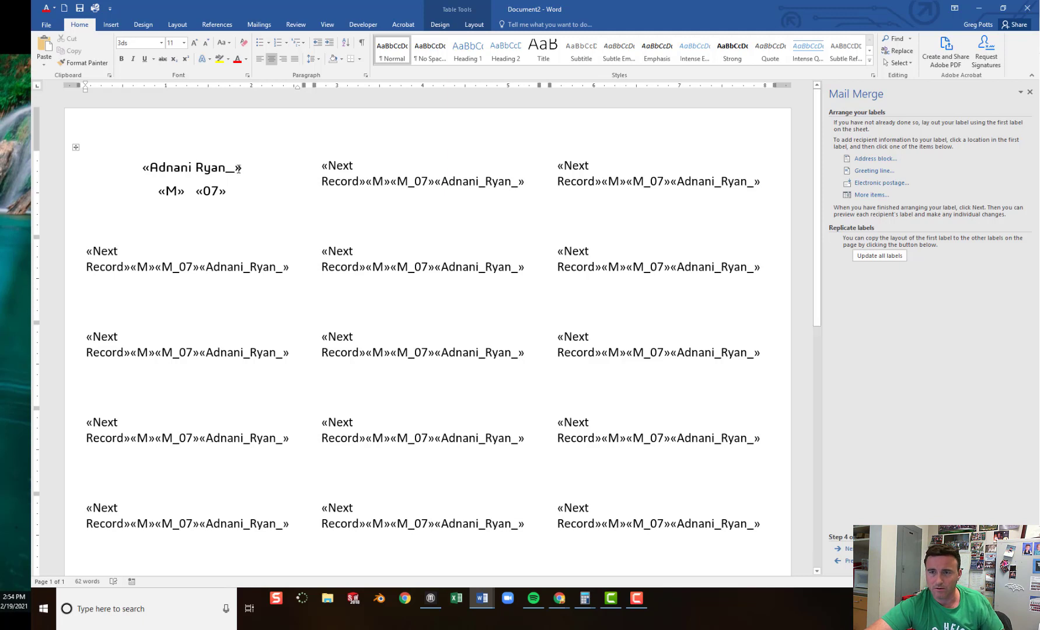
left_click(237, 169)
key("BackSpace")
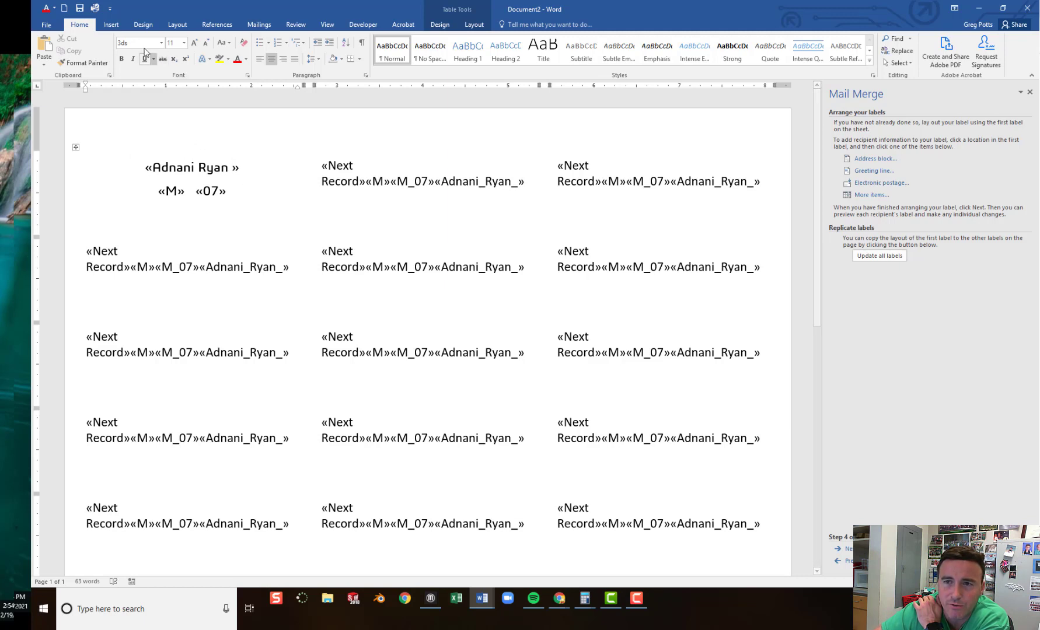
Search Online Pictures for COMPUTER and select the white desktop computer image
left_click(114, 28)
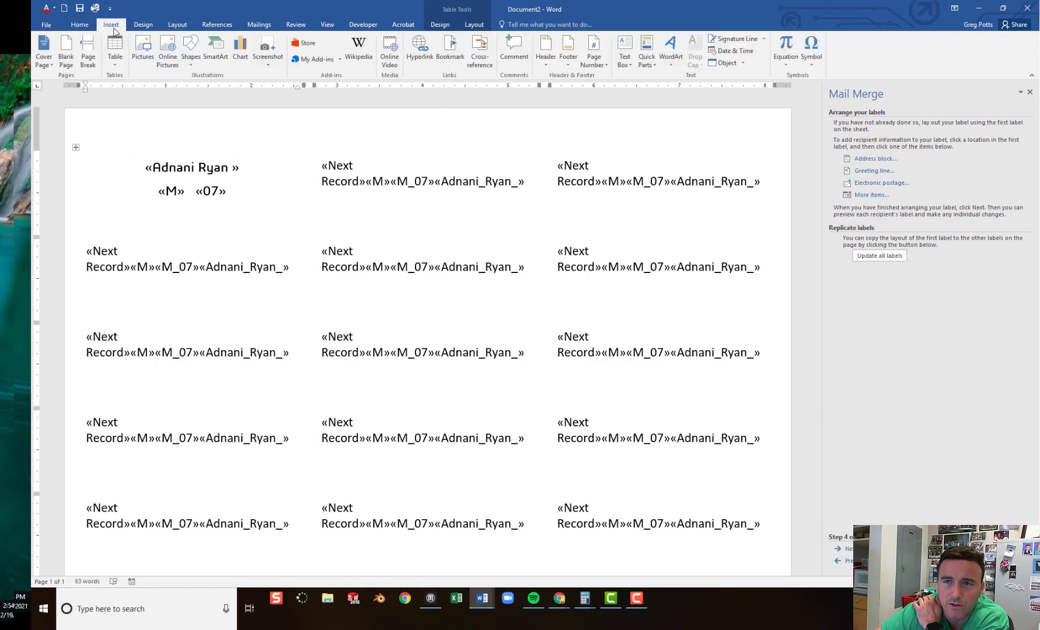
left_click(166, 58)
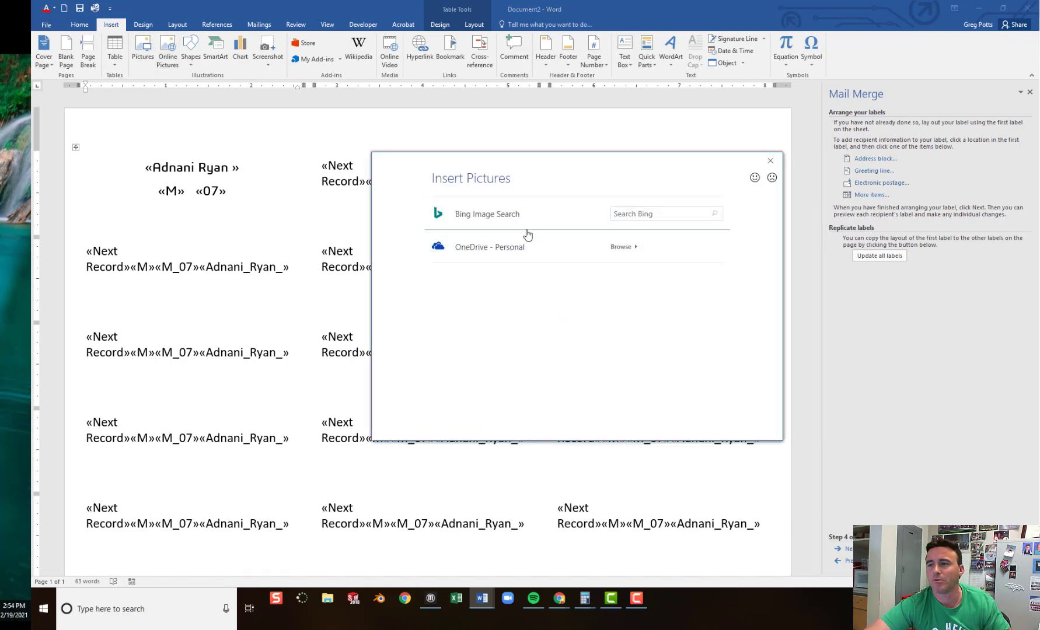
left_click(631, 210)
type("COMPUTER")
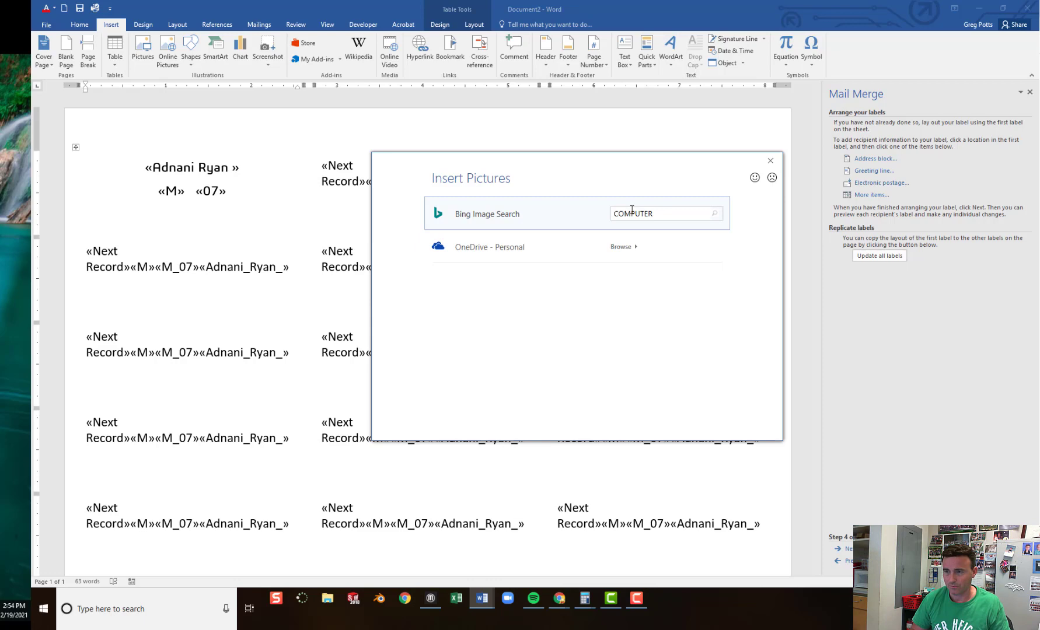
key("Return")
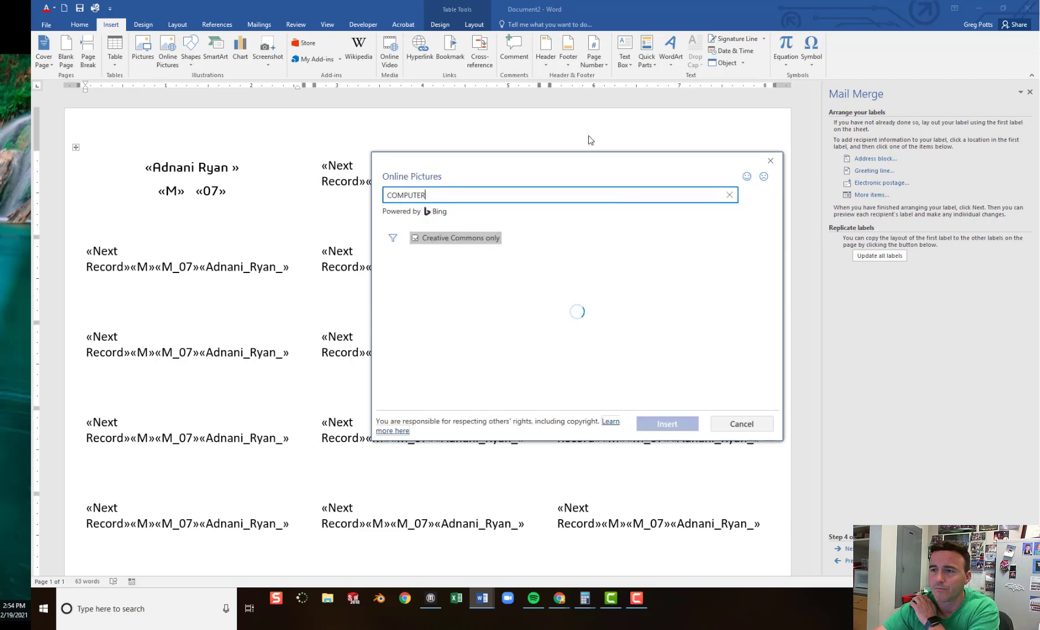
left_click(500, 309)
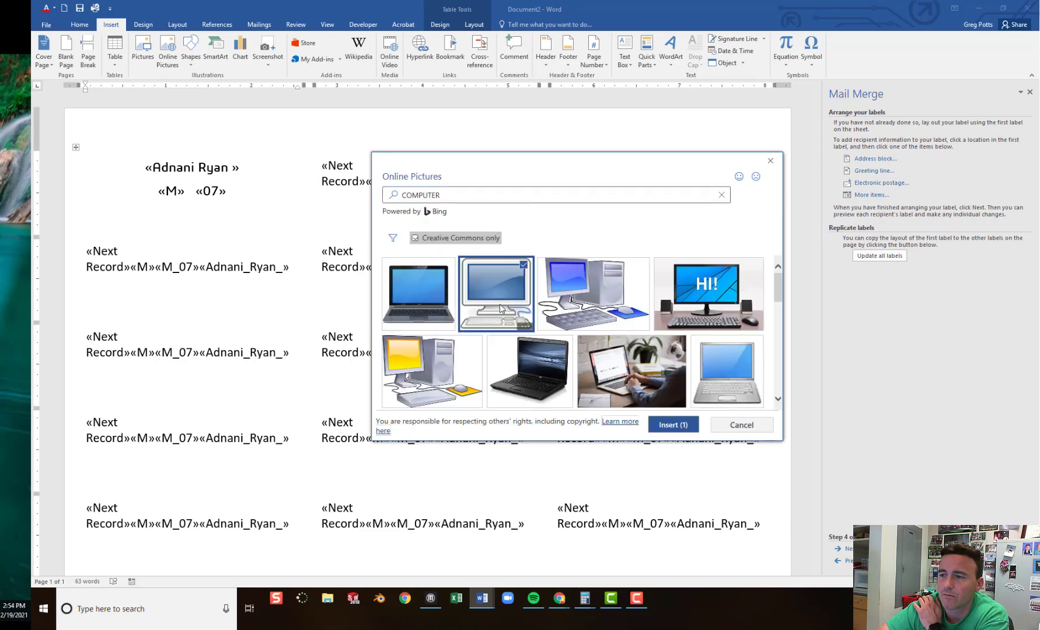
Insert the computer image, wrap it In Front of Text, and shrink it to 0.29 inch
left_click(658, 423)
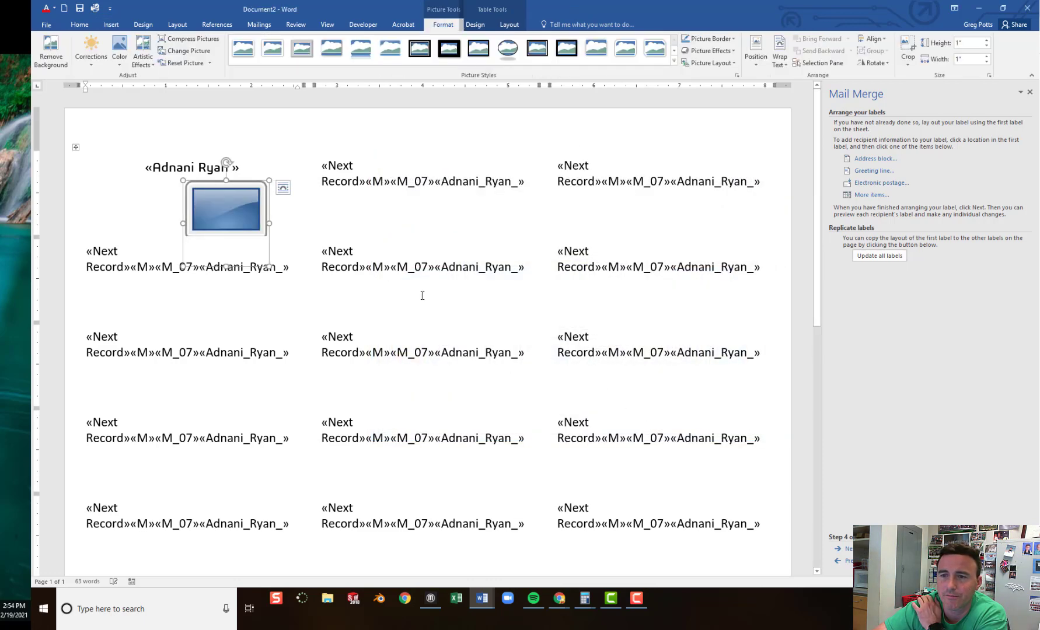
left_click(284, 187)
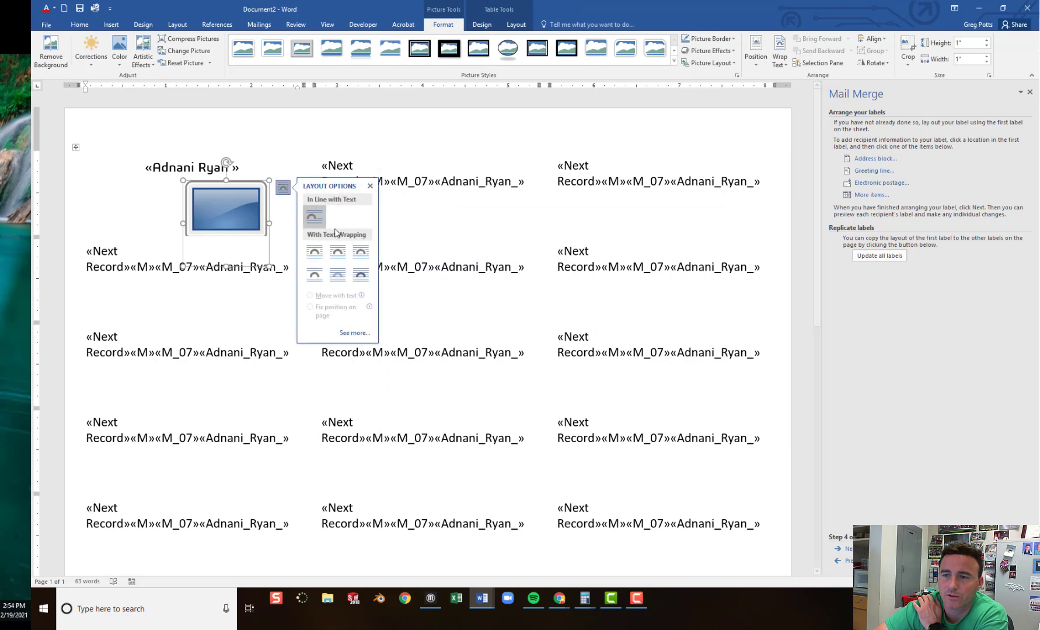
left_click(361, 275)
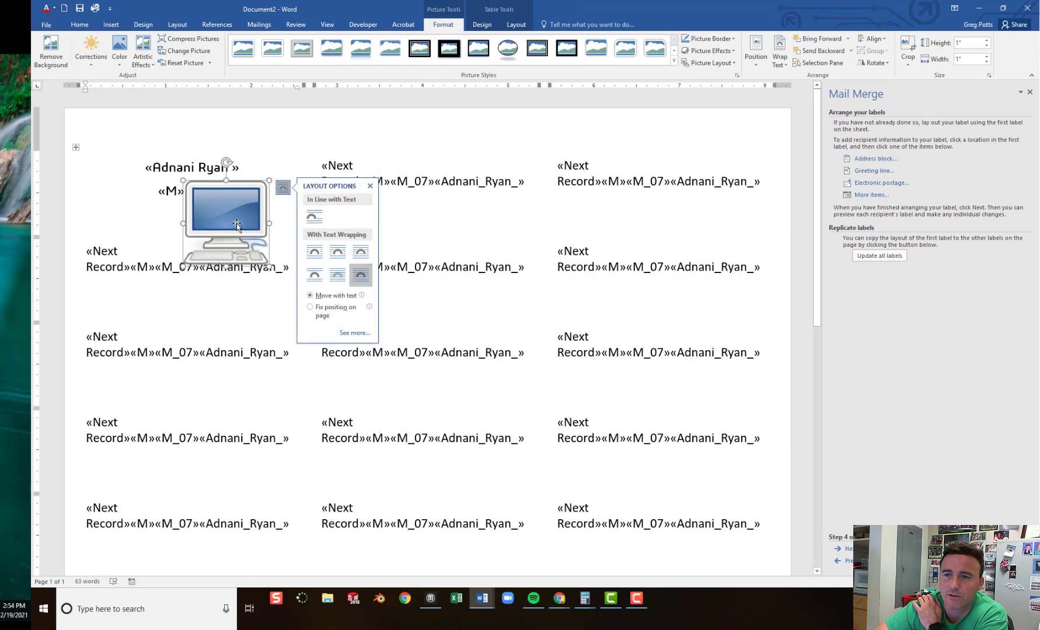
left_click_drag(182, 264, 216, 187)
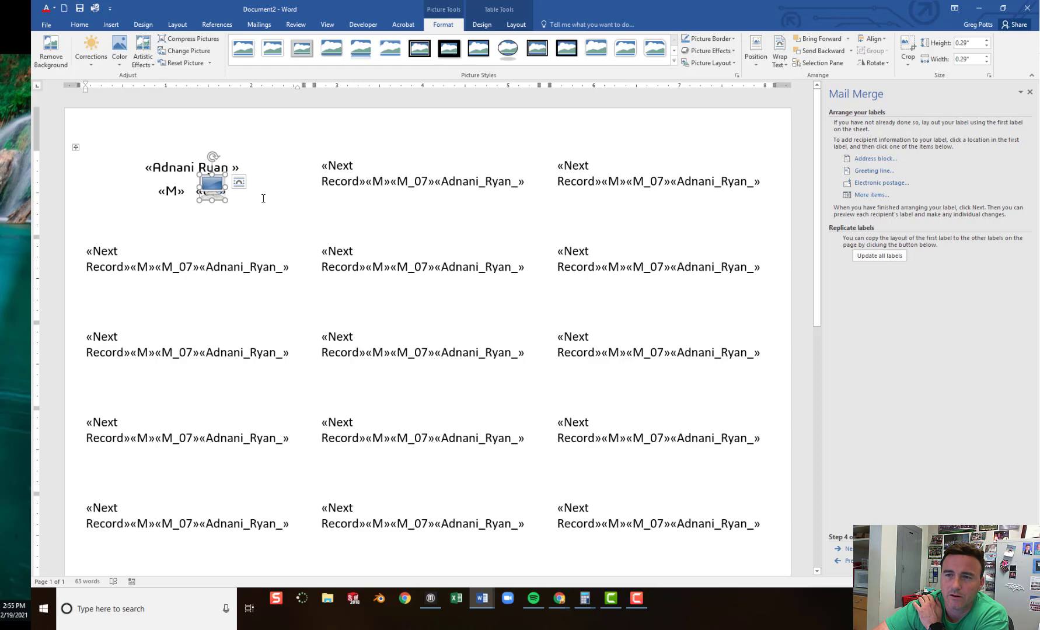
Move the computer icon before the gender field, update all labels, and preview the student data
left_click(871, 255)
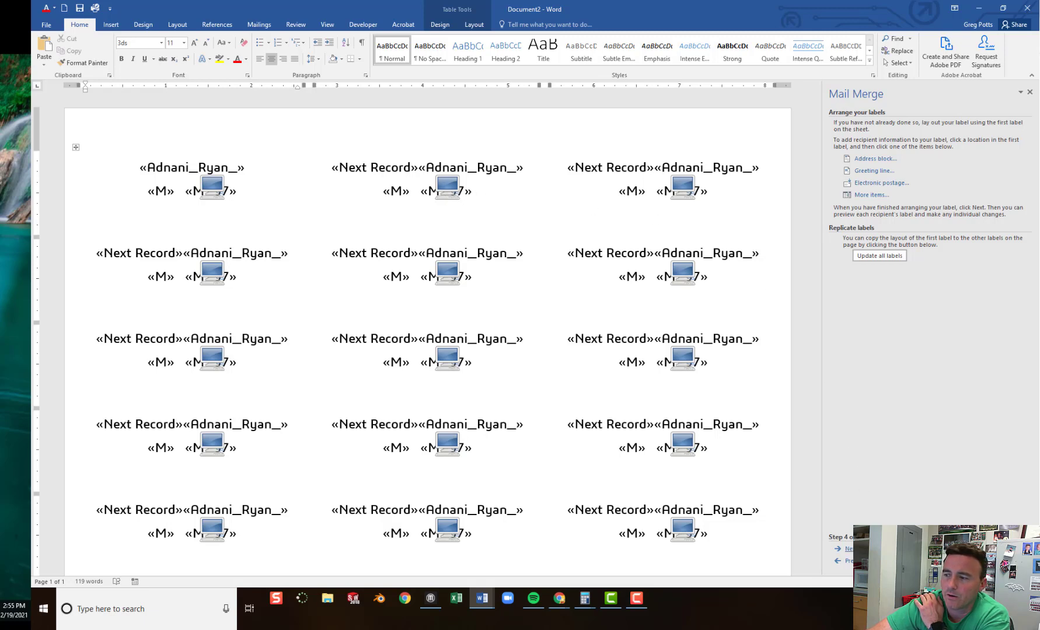
left_click(848, 548)
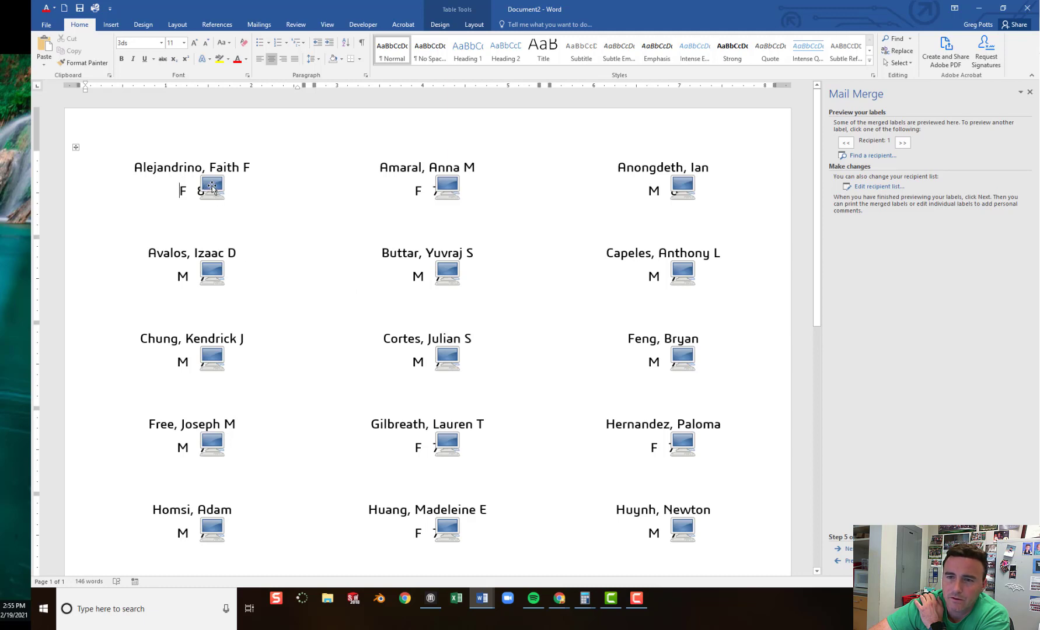
left_click_drag(212, 185, 163, 188)
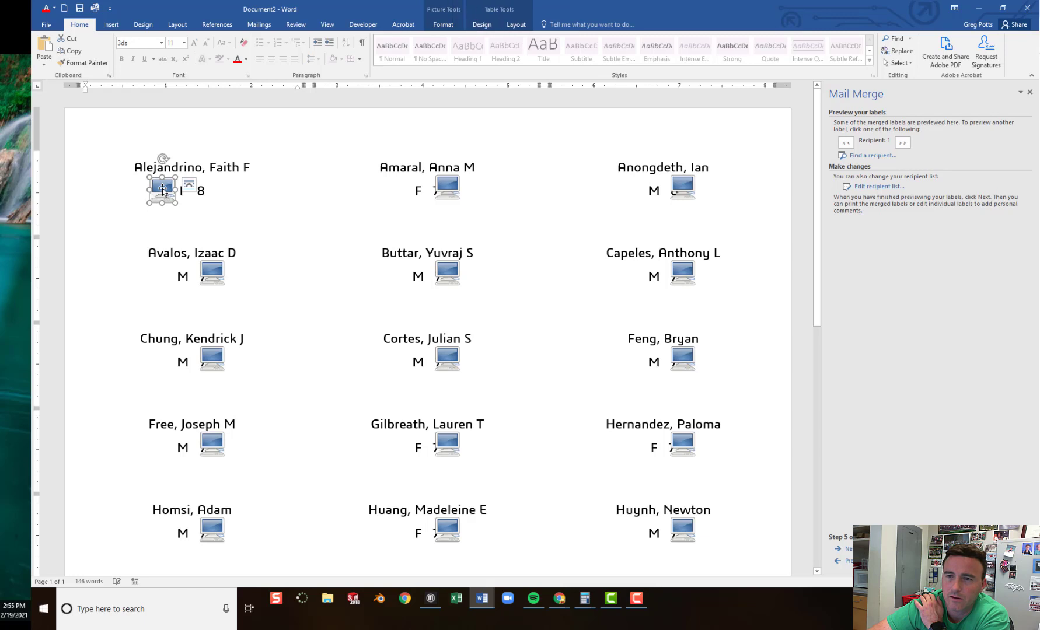
left_click(848, 561)
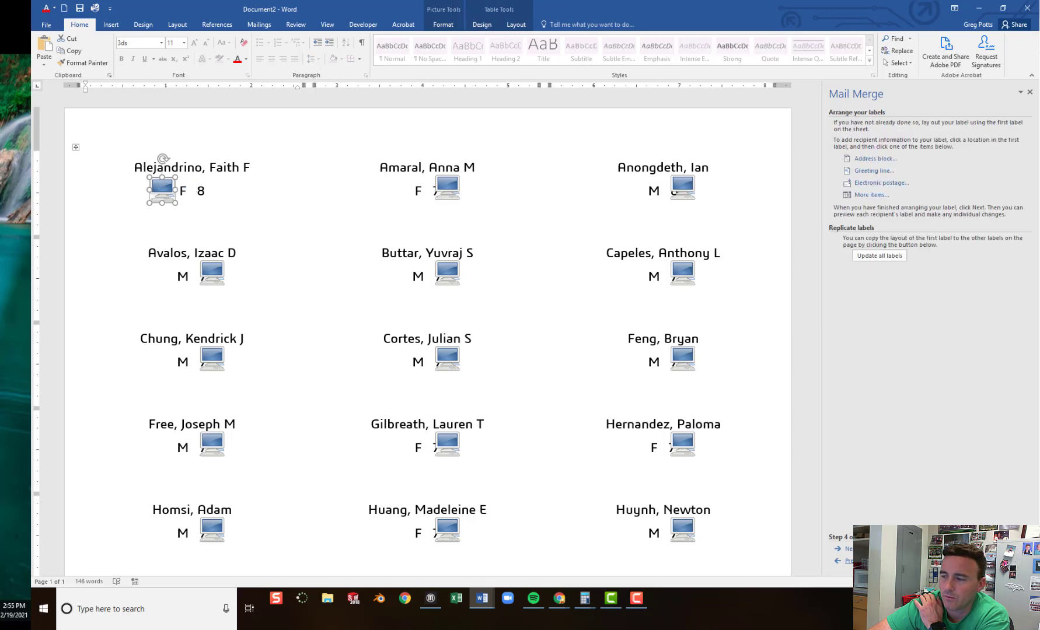
left_click(872, 258)
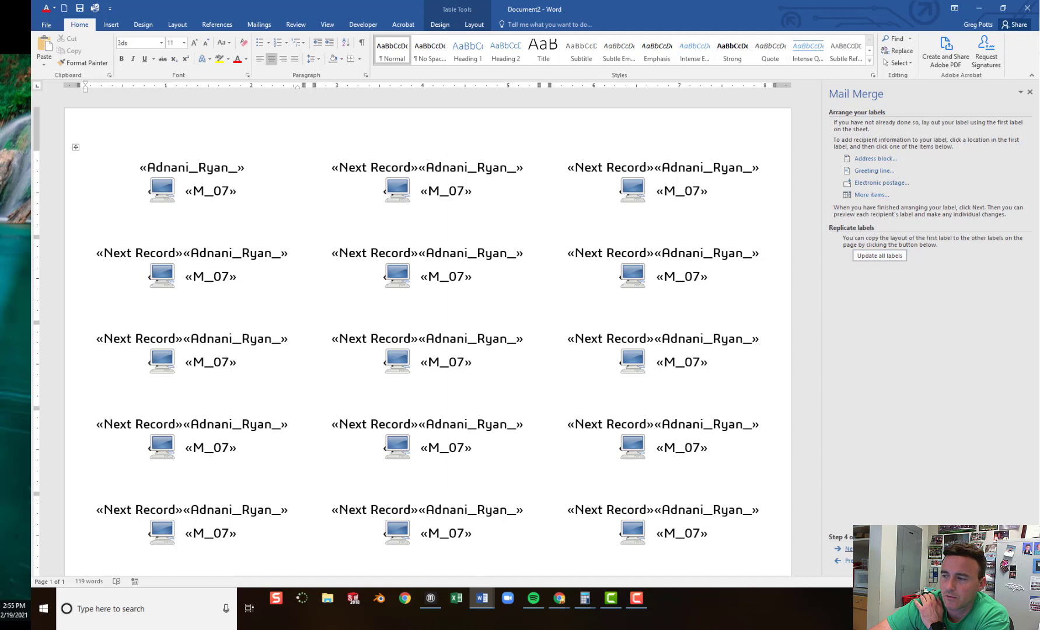
left_click(848, 548)
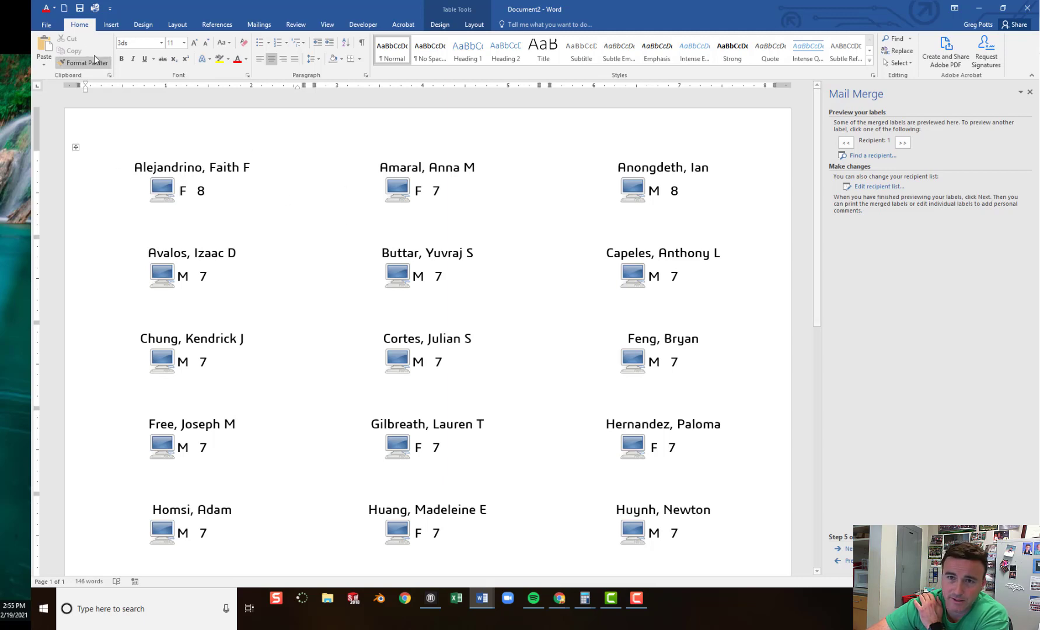
Save the document in Downloads as IC3 CLASS LABELS
left_click(46, 25)
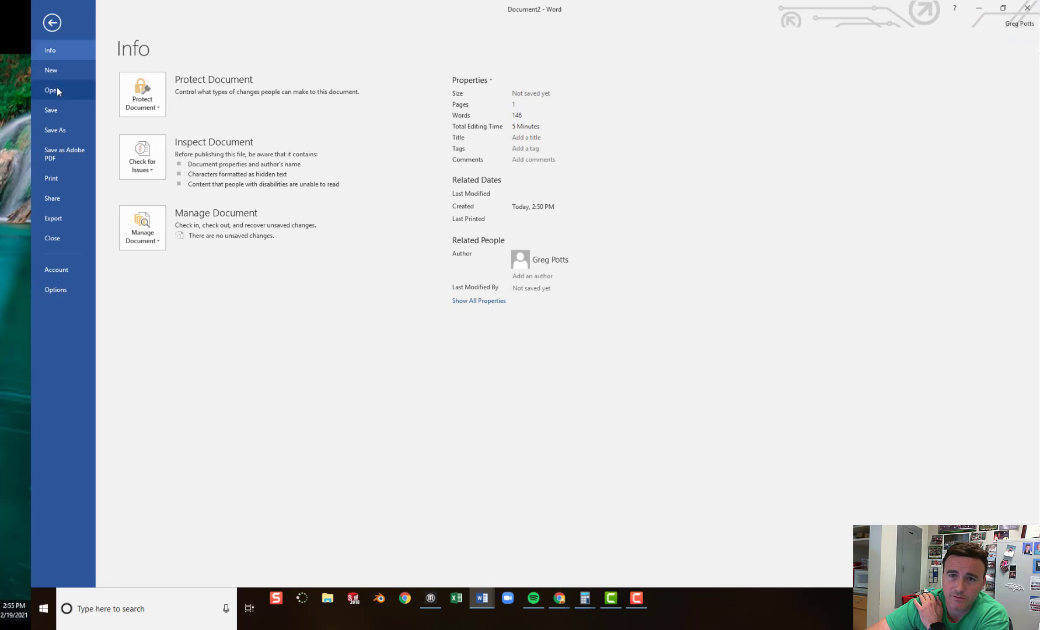
left_click(58, 131)
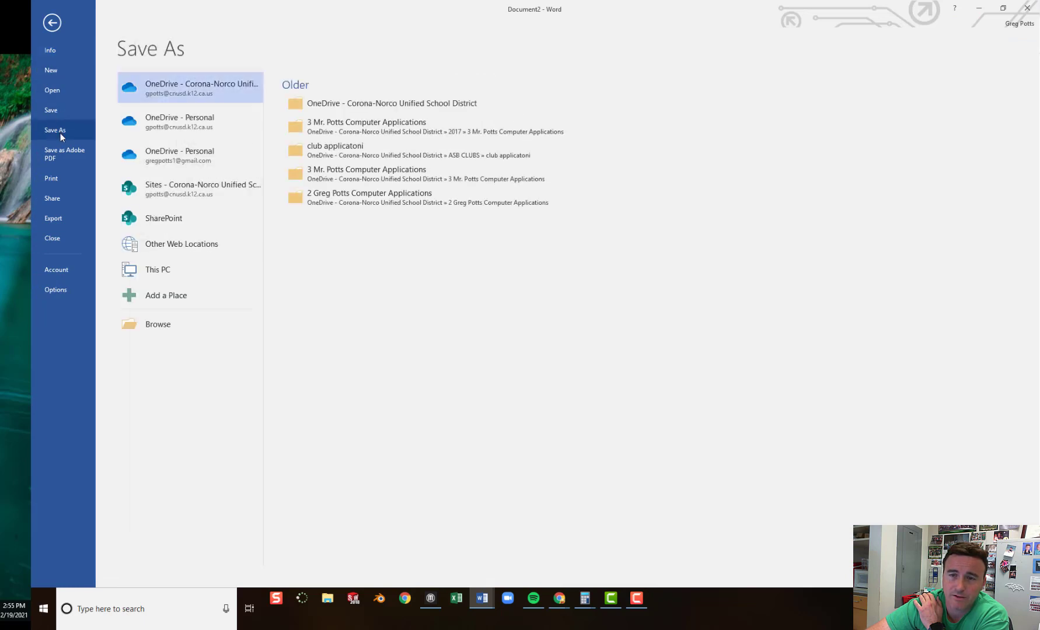
double_click(163, 270)
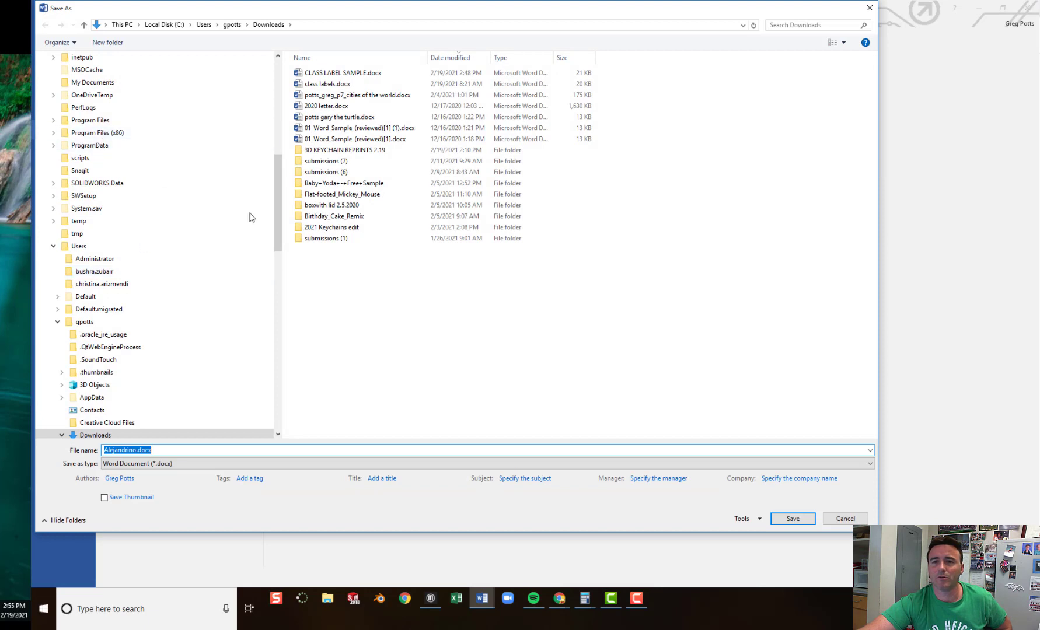
left_click_drag(281, 218, 265, 54)
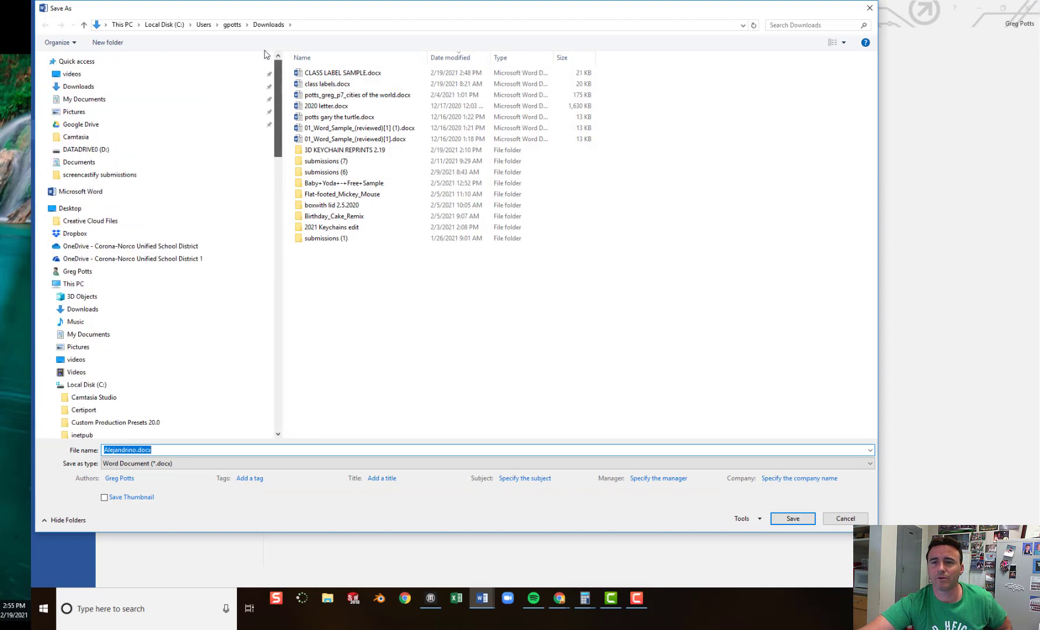
left_click(79, 86)
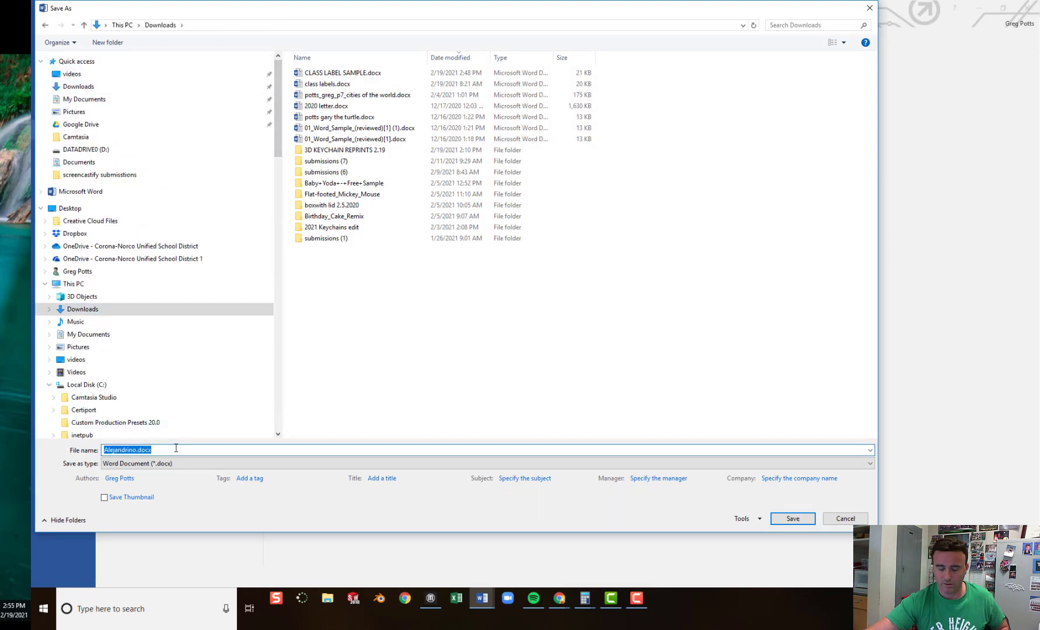
type("IC3")
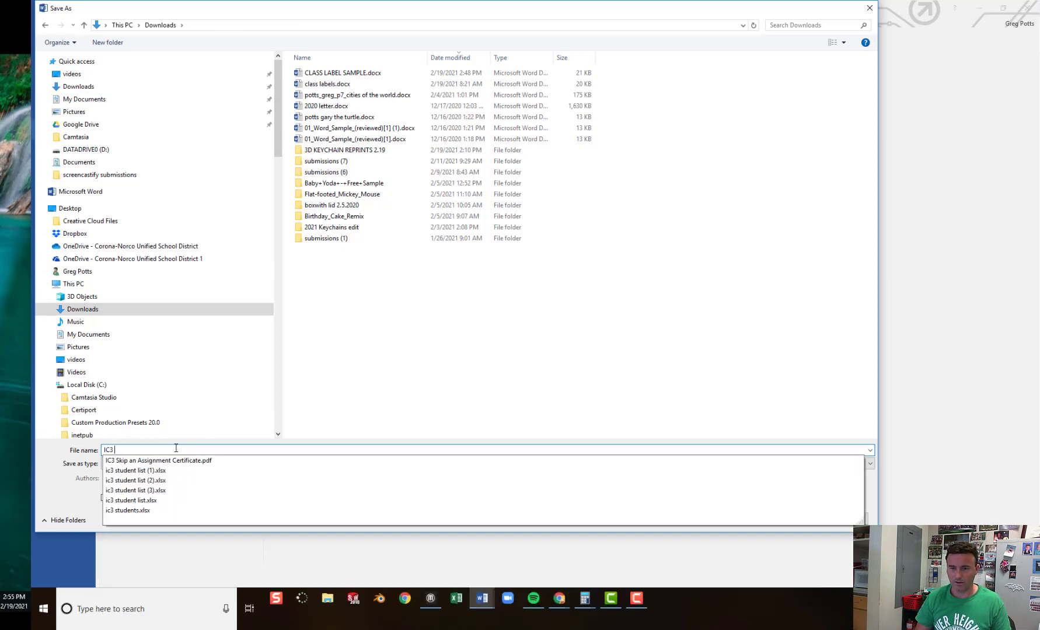
type(" CLAS")
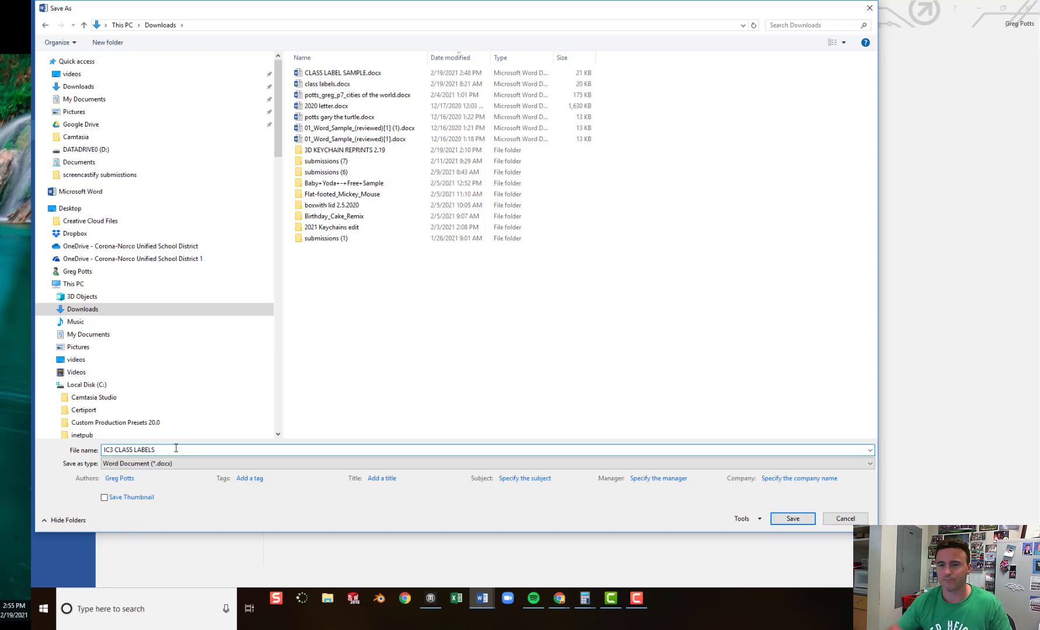
type("S LABELS")
left_click(792, 519)
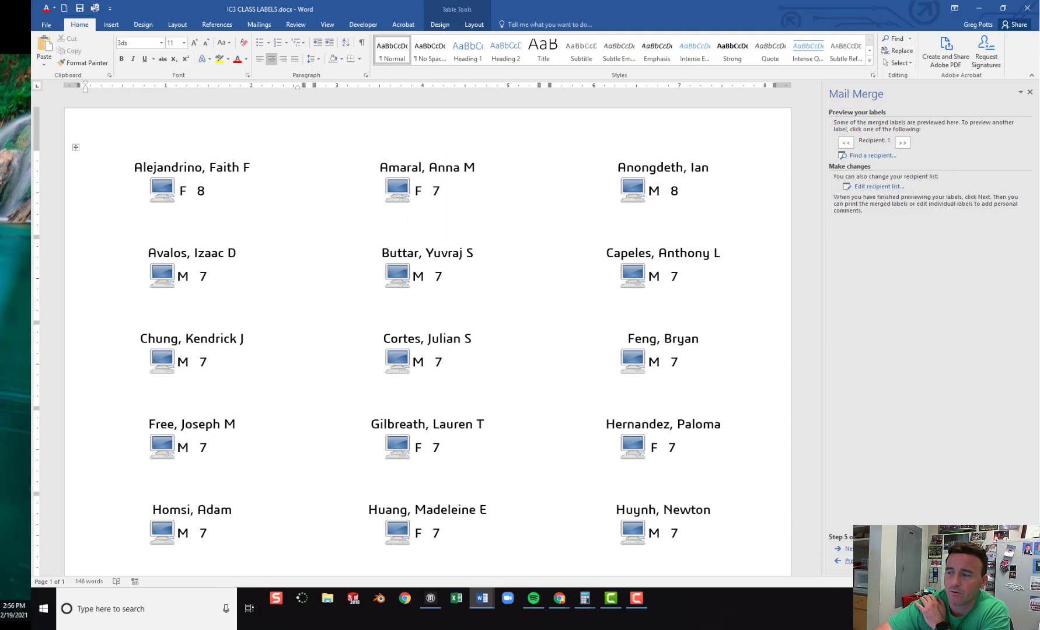
Return to merge-field view and apply All Borders to the first label's contents
left_click(846, 561)
left_click(253, 195)
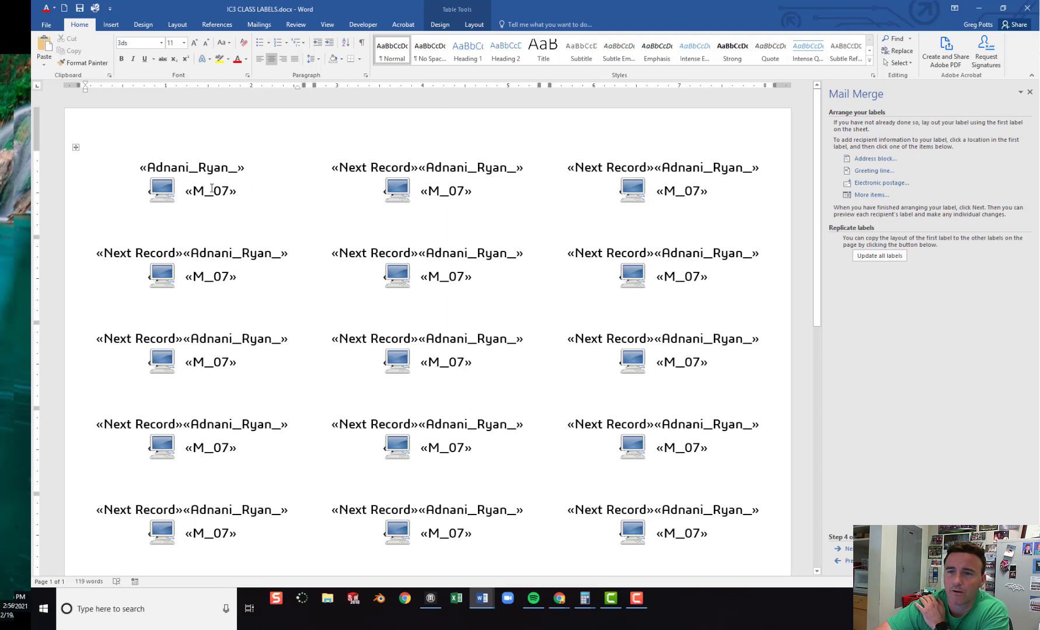
left_click_drag(212, 188, 133, 168)
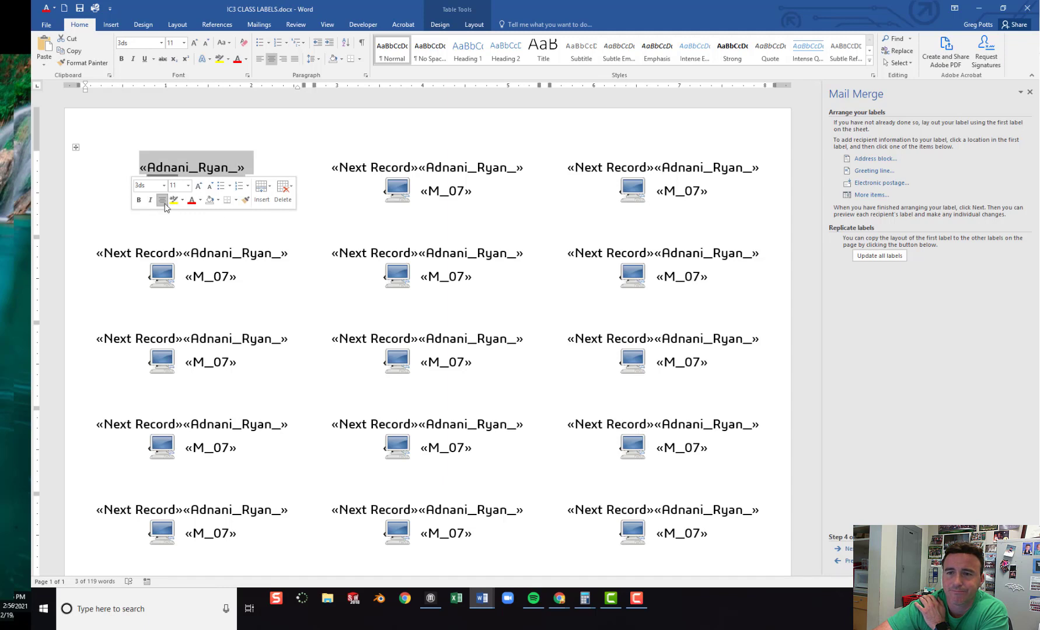
left_click(228, 203)
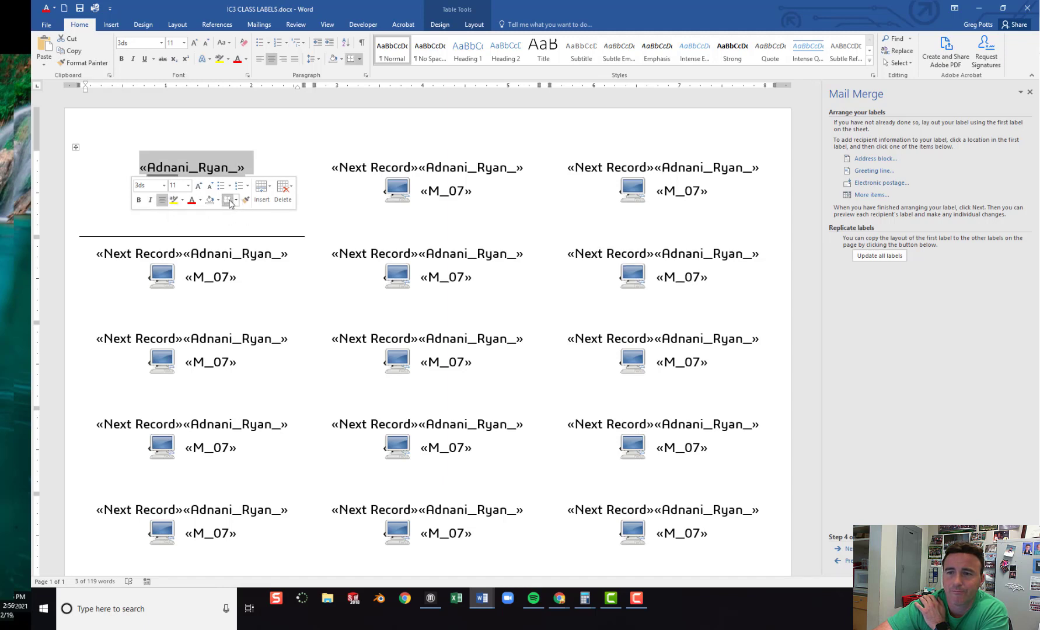
left_click(236, 201)
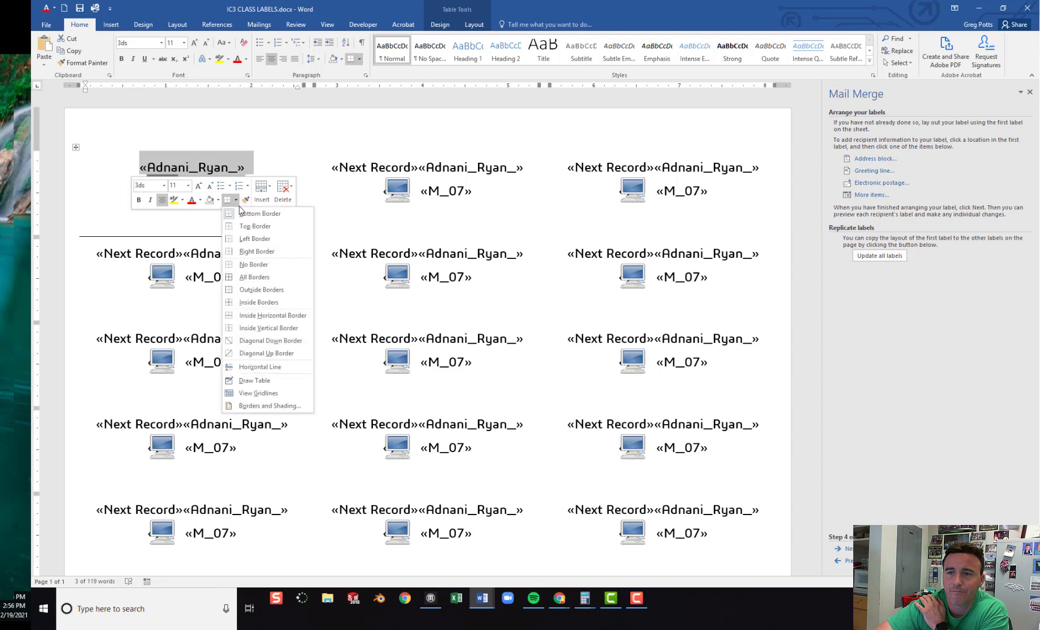
left_click(250, 277)
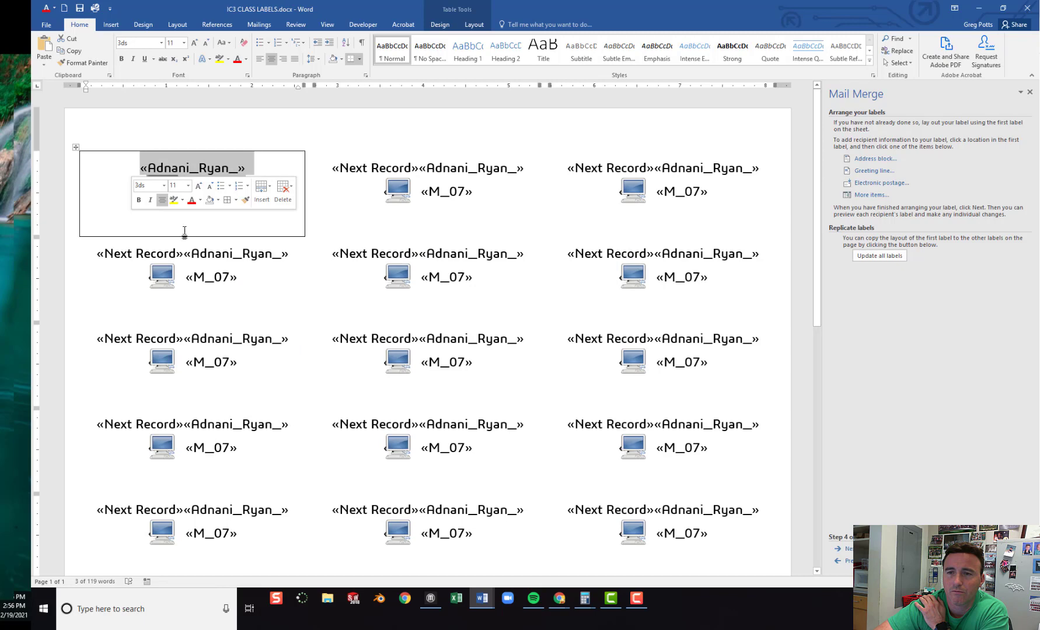
left_click(236, 200)
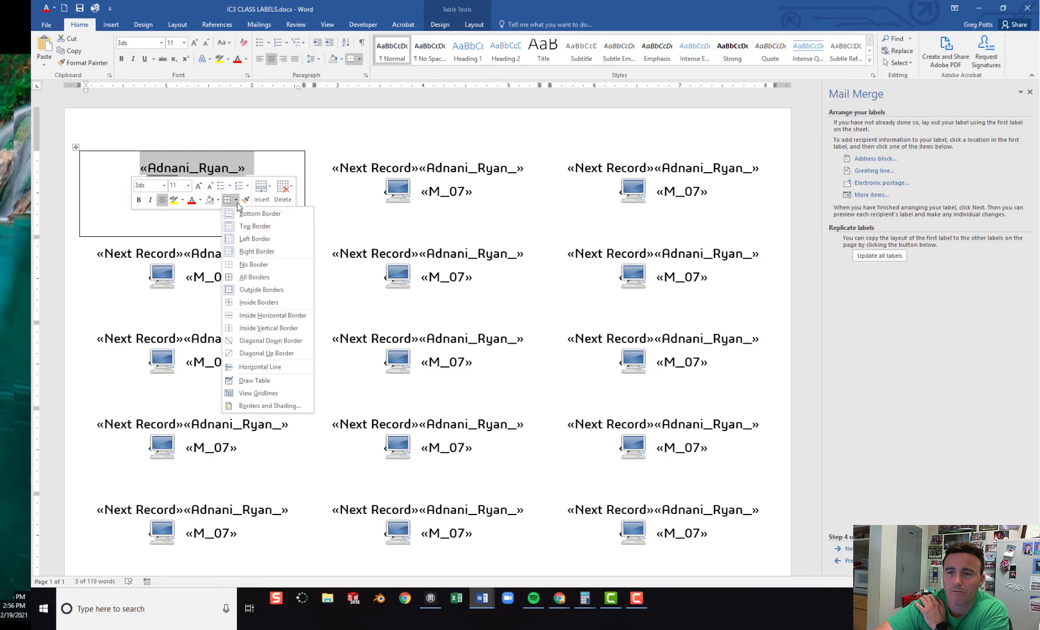
Apply a thick 3 pt border style to the first label in Borders and Shading
left_click(269, 406)
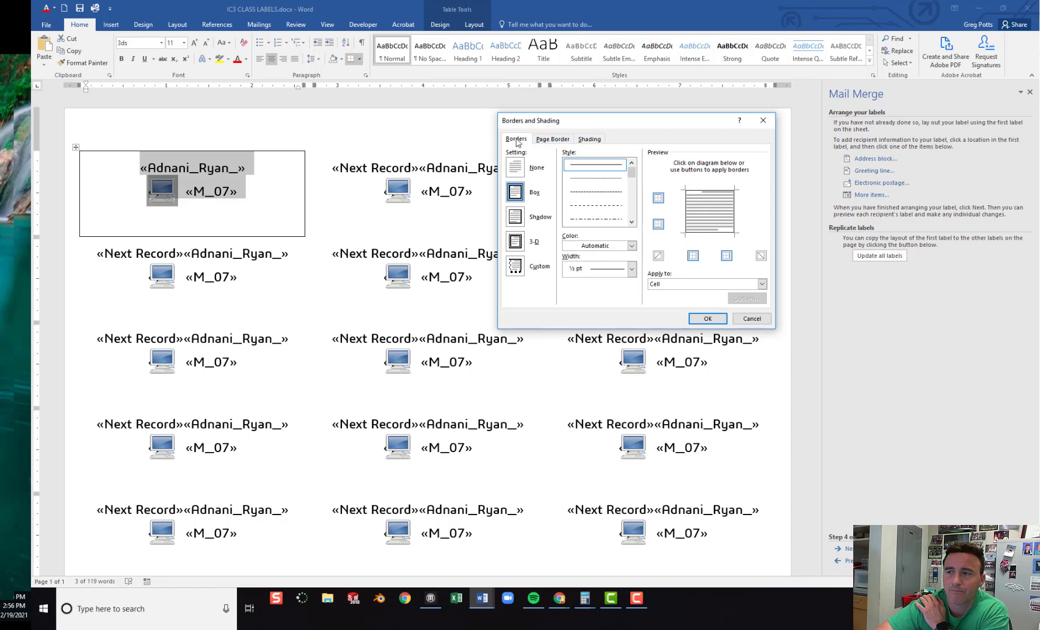
scroll(619, 202, "down", 5)
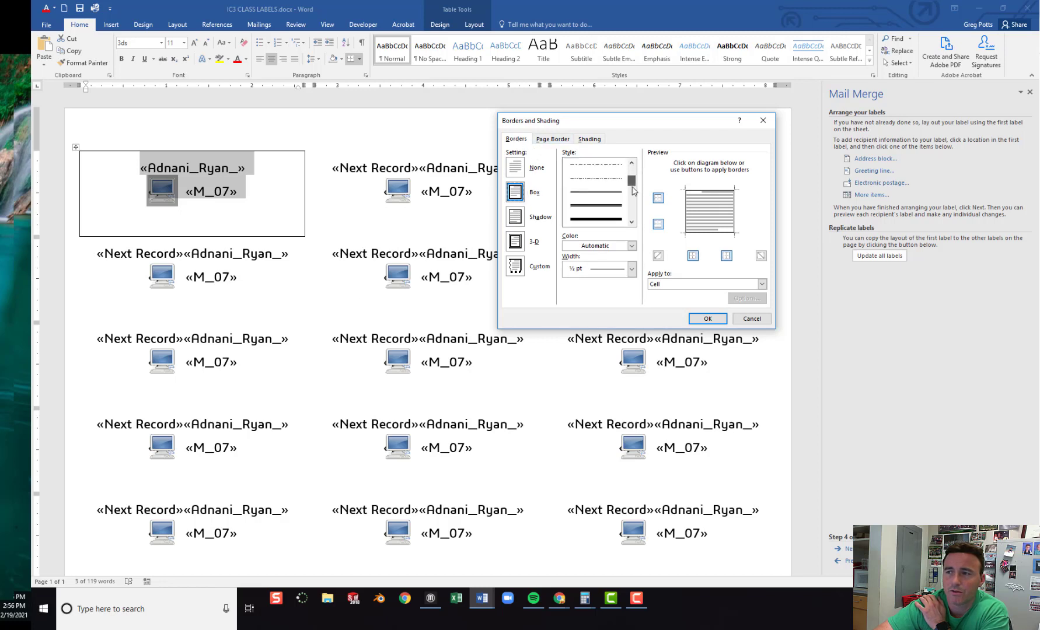
left_click(617, 194)
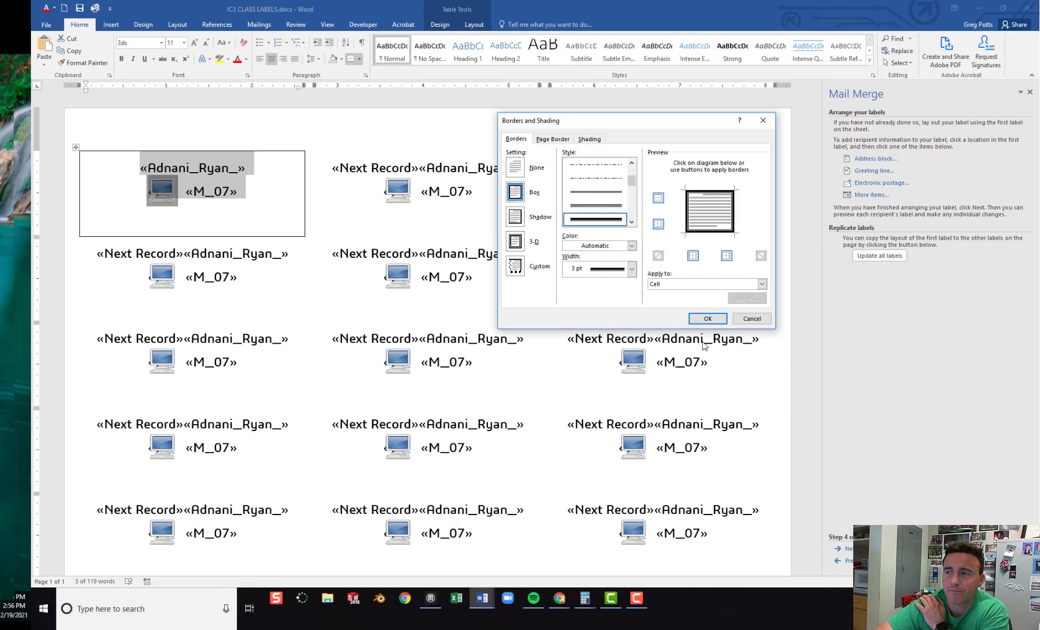
left_click(707, 318)
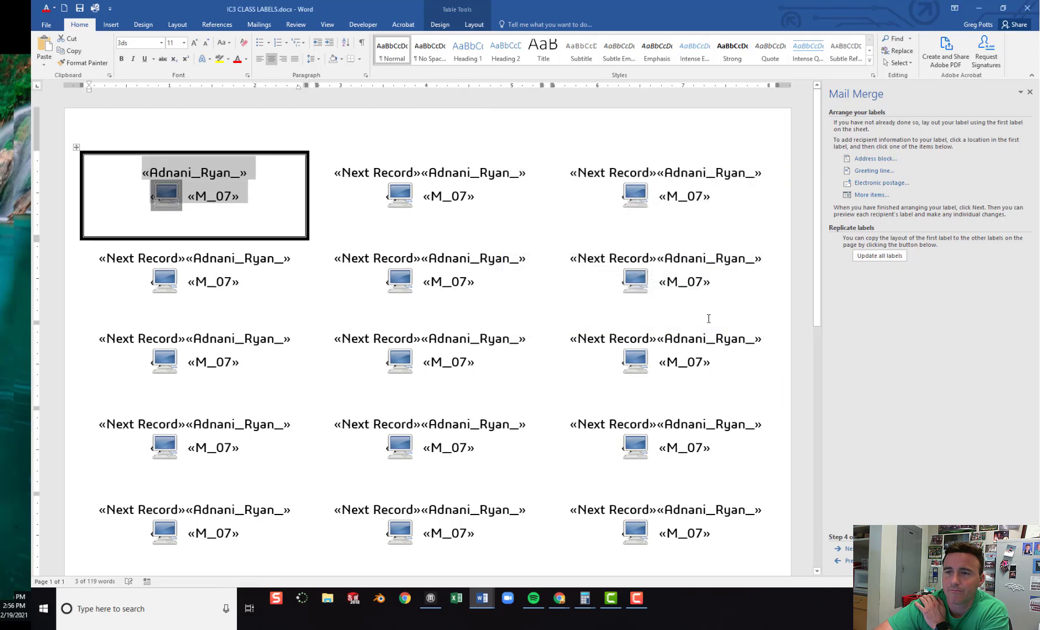
Delete the first label's extra blank line and drag the row border up to shorten it
left_click(267, 224)
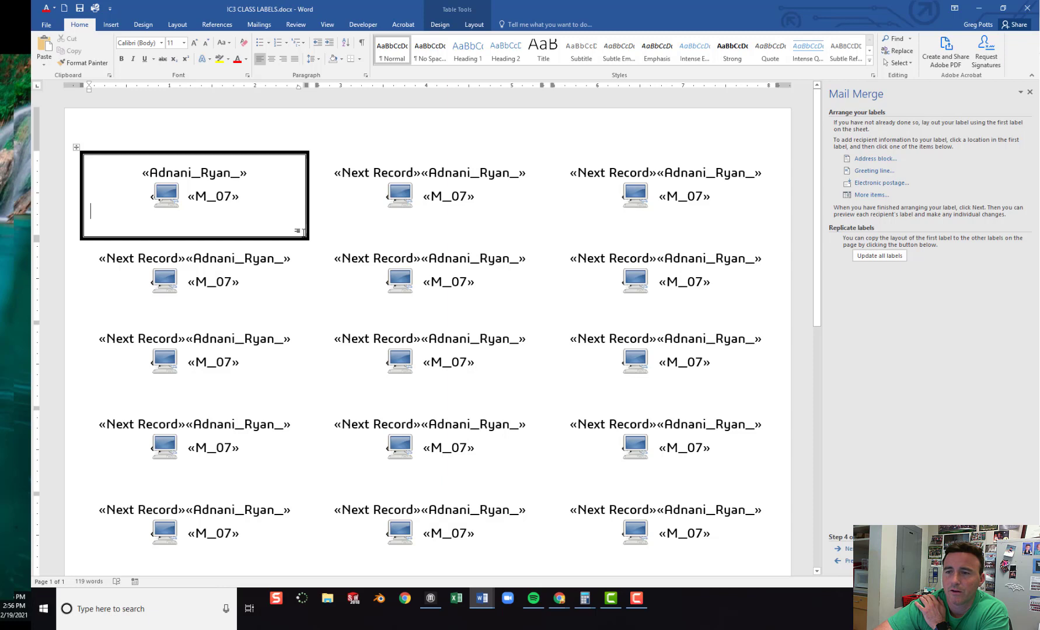
left_click(311, 201)
key("BackSpace")
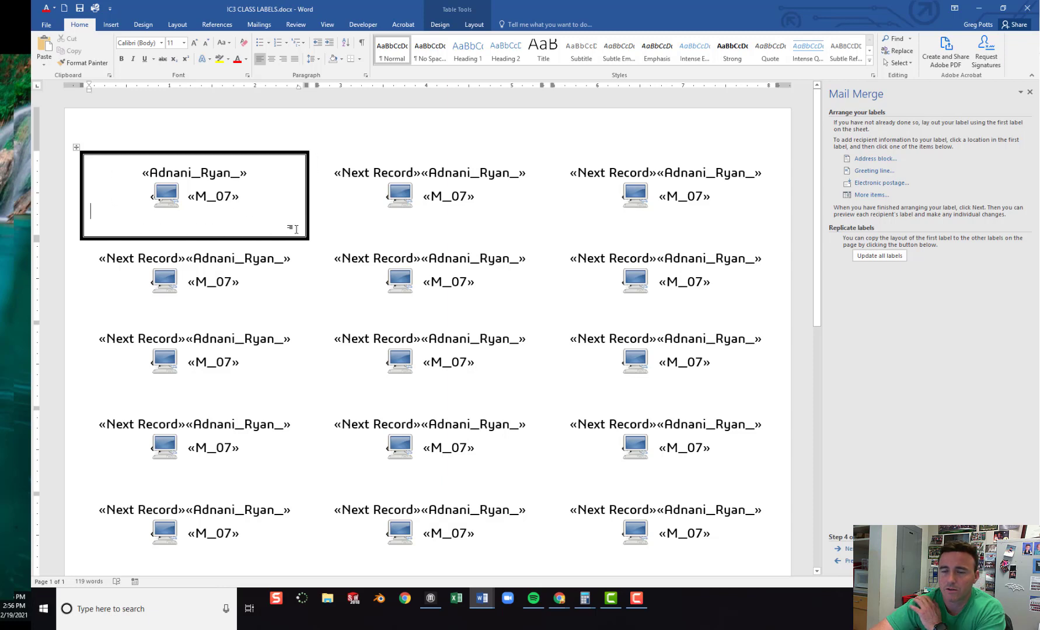
key("BackSpace")
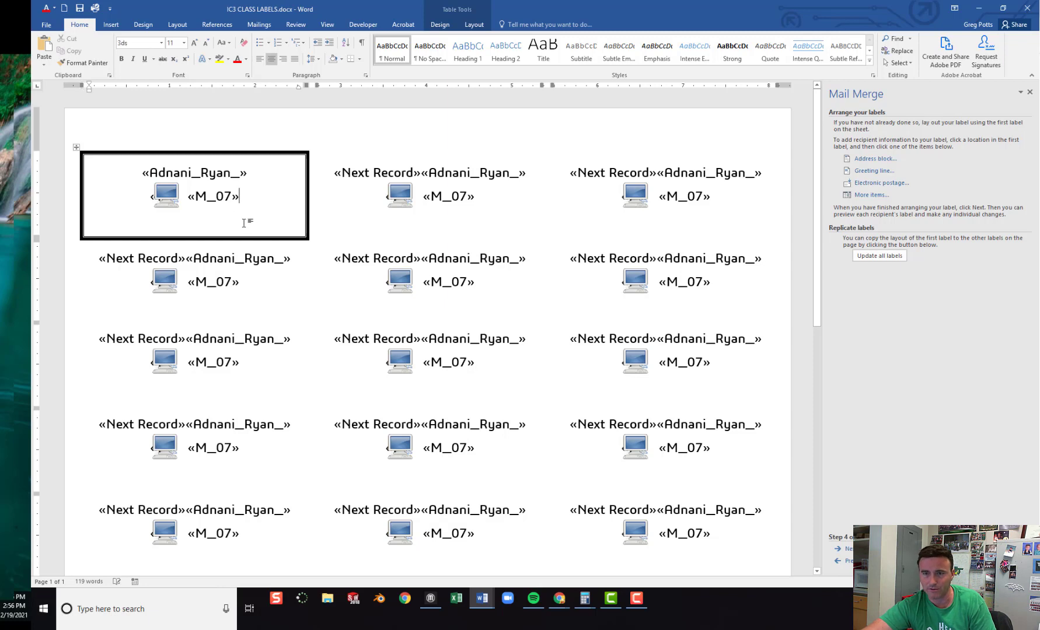
left_click_drag(279, 239, 279, 232)
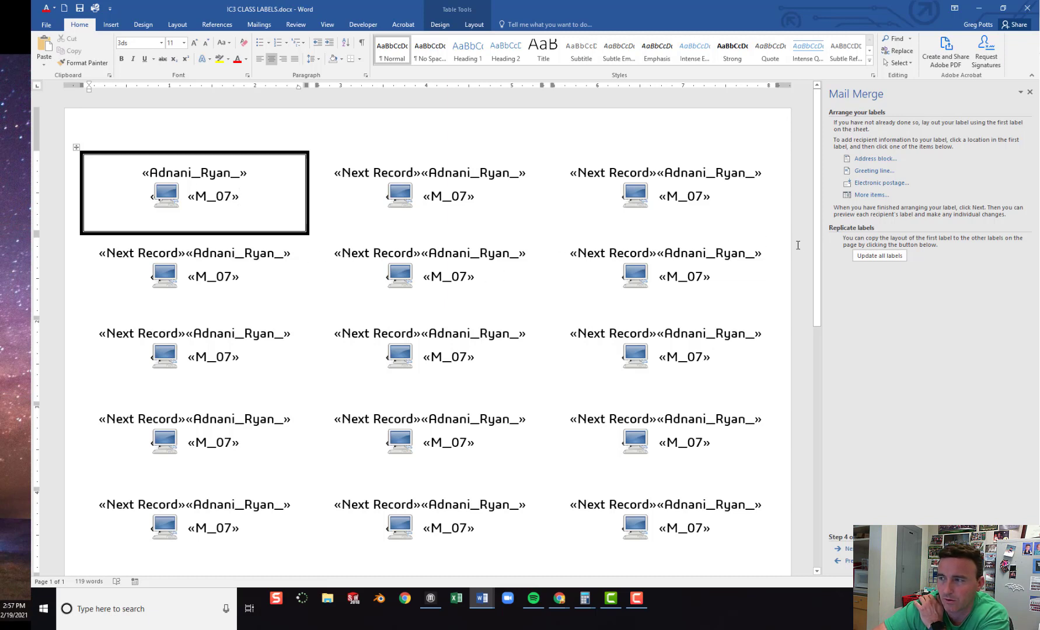
Update all labels, preview the student data, then switch the labels back to merge fields
left_click(875, 257)
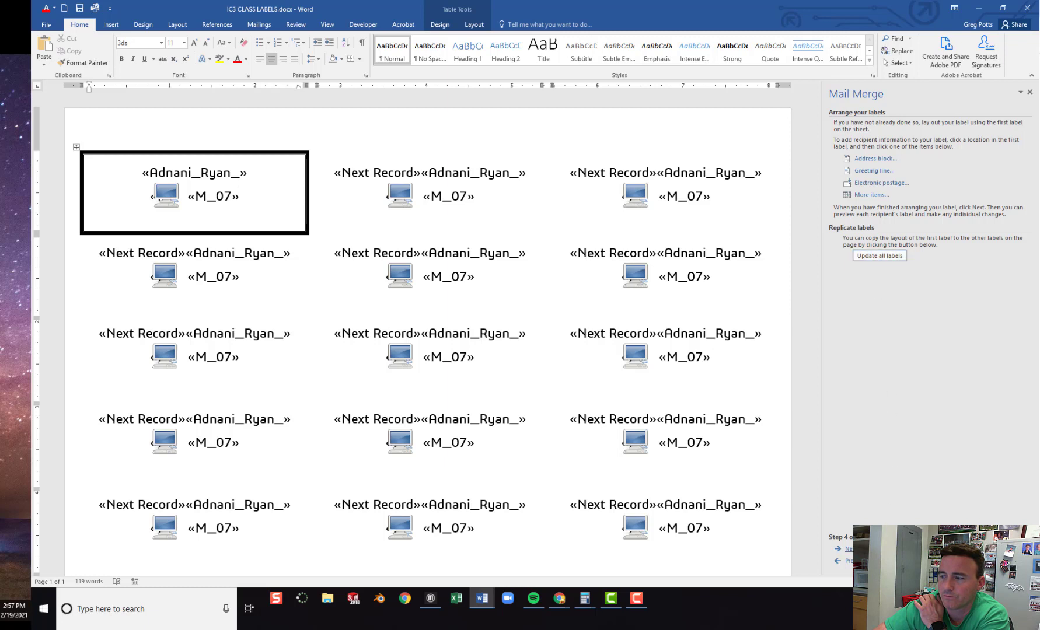
left_click(848, 549)
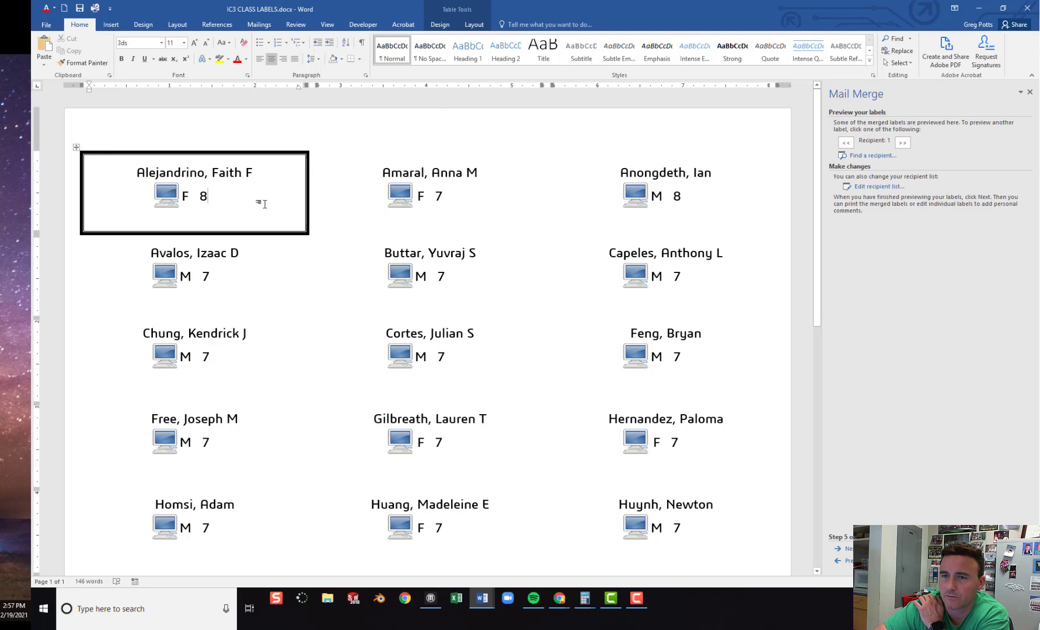
left_click(375, 180)
left_click(177, 217)
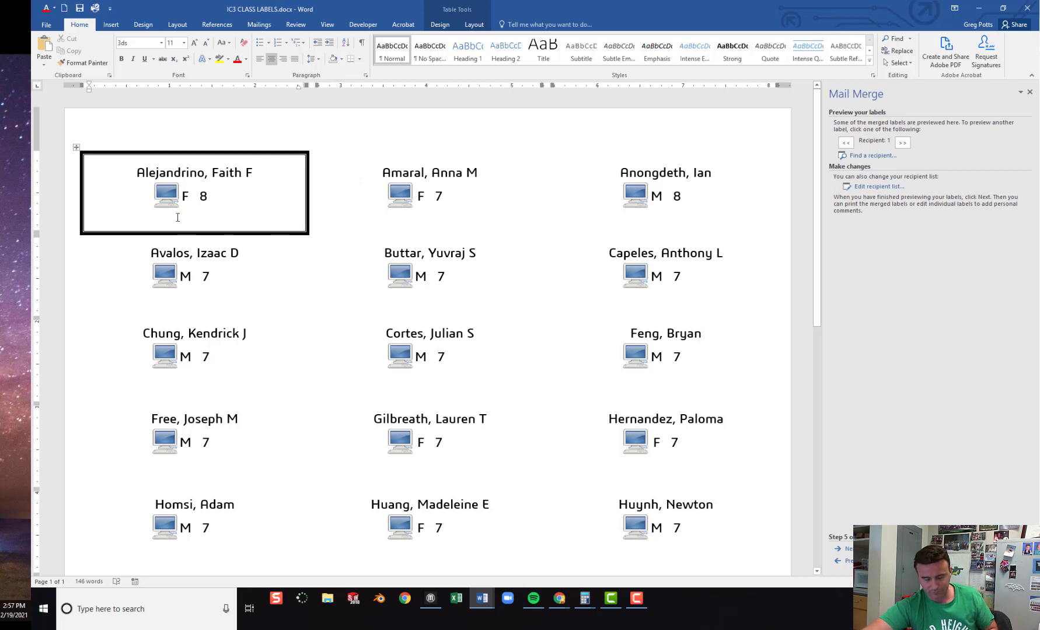
key("alt+shift+k")
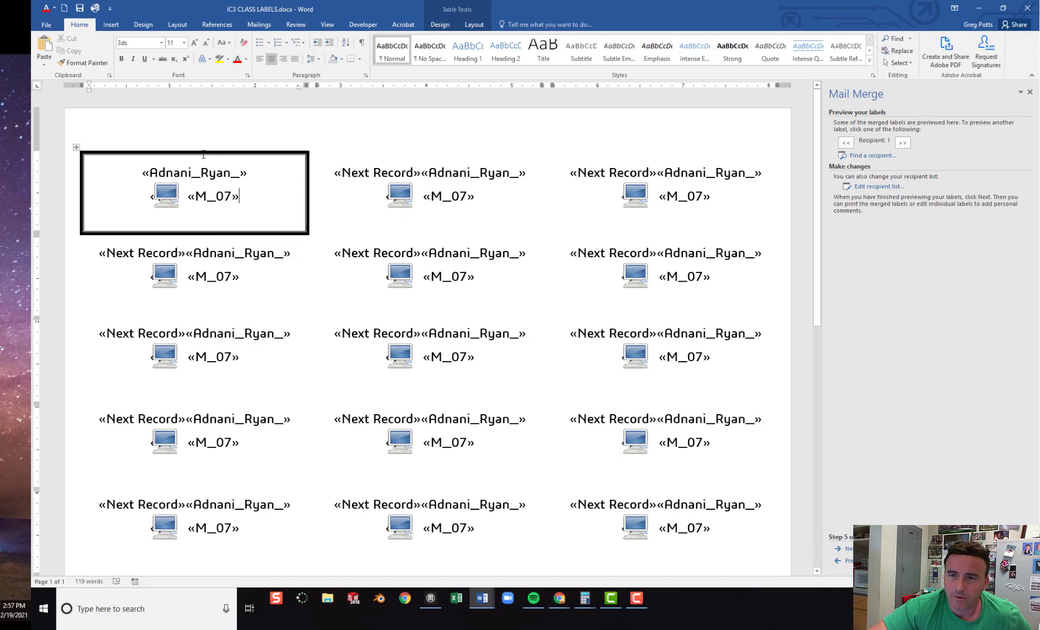
Set the first label's border to None and advance the wizard to Complete the merge
left_click(77, 147)
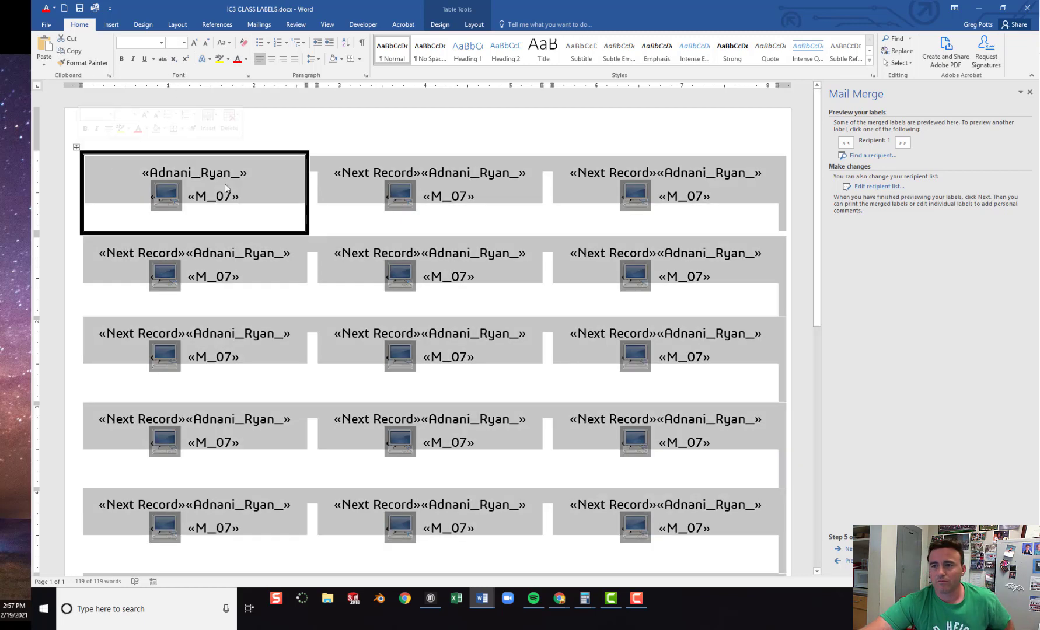
left_click(251, 160)
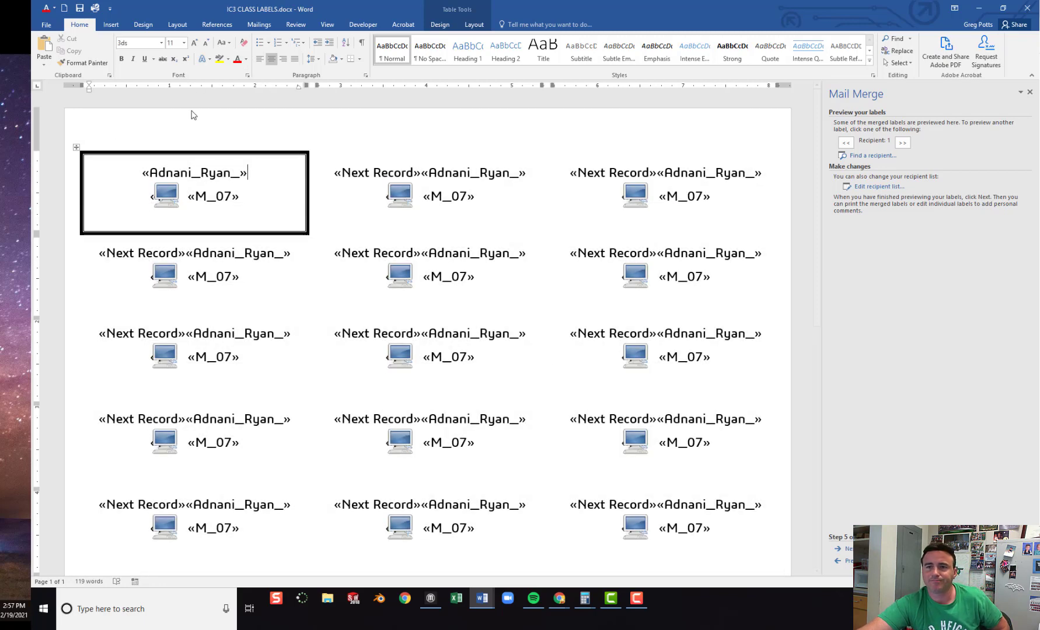
left_click_drag(187, 194, 123, 169)
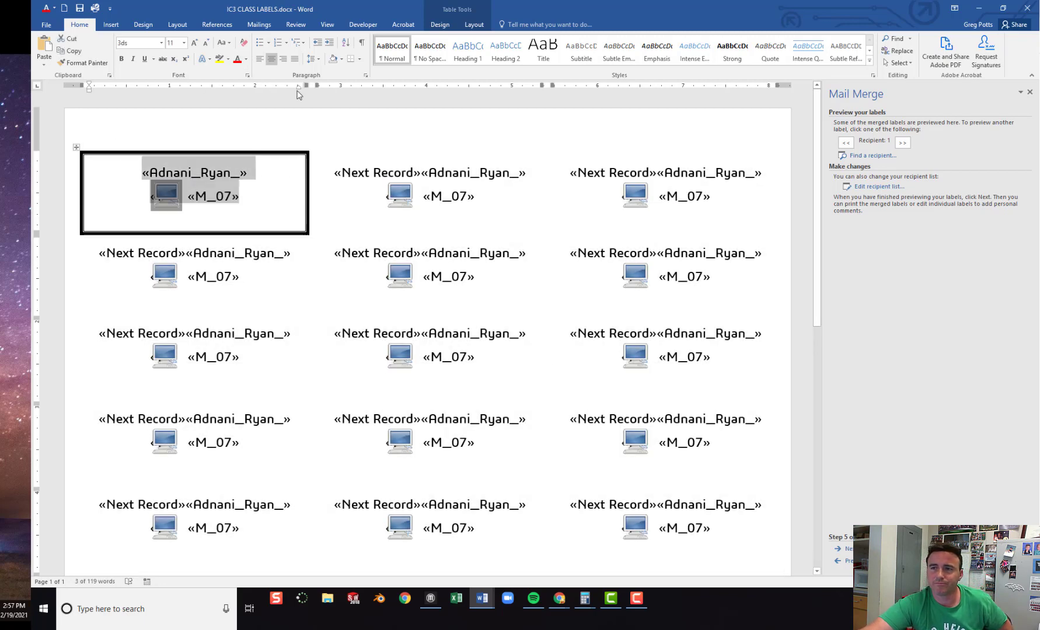
left_click(359, 59)
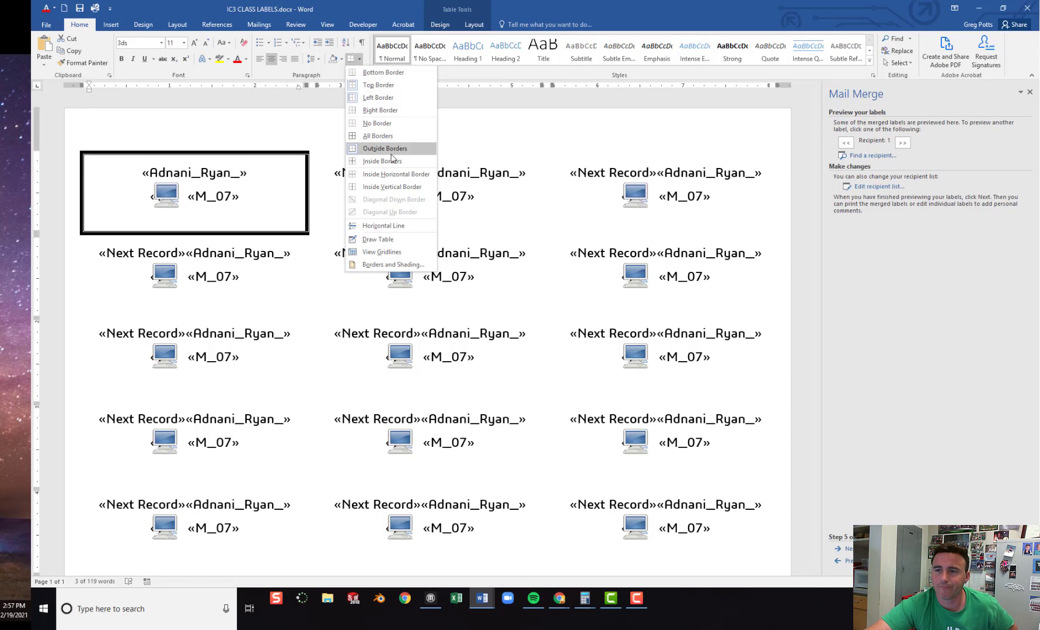
left_click(393, 264)
left_click(515, 167)
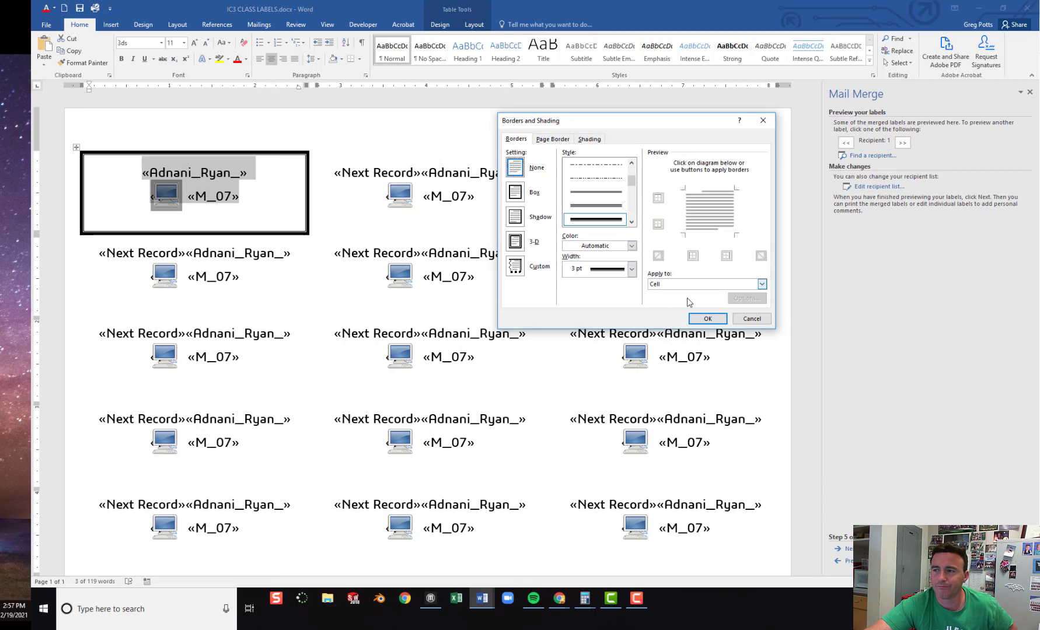
left_click(708, 319)
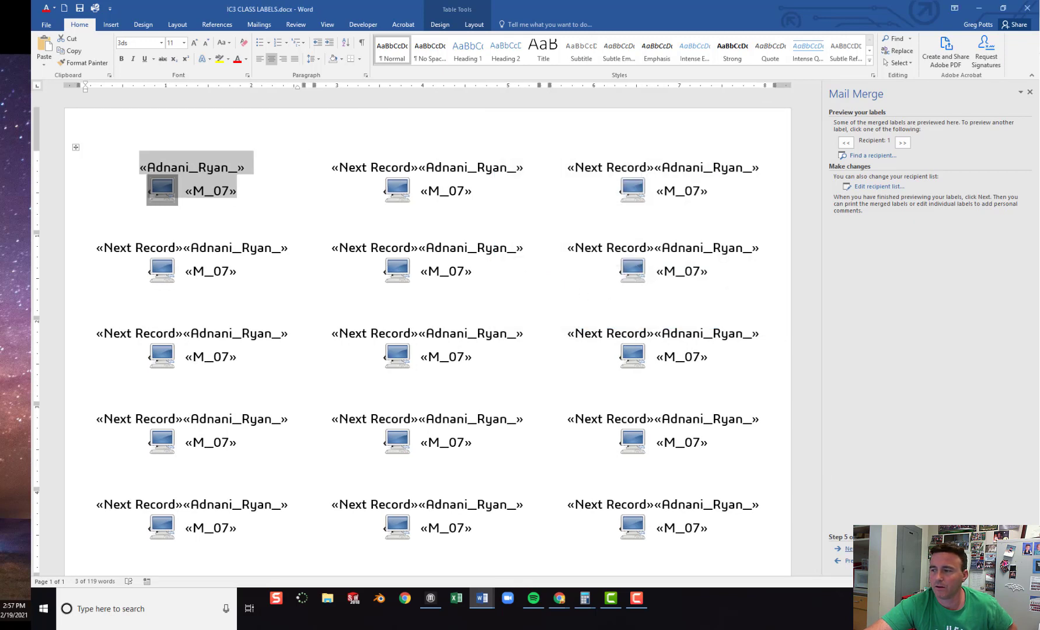
left_click(847, 549)
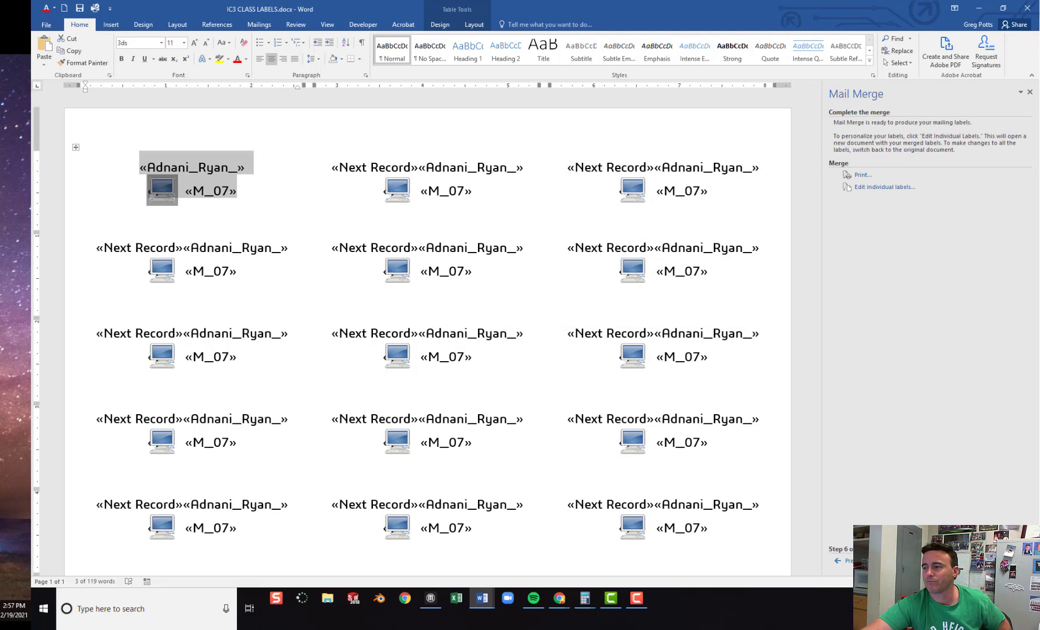
Step the Mail Merge wizard back to the label layout, then forward to Complete the merge
left_click(848, 561)
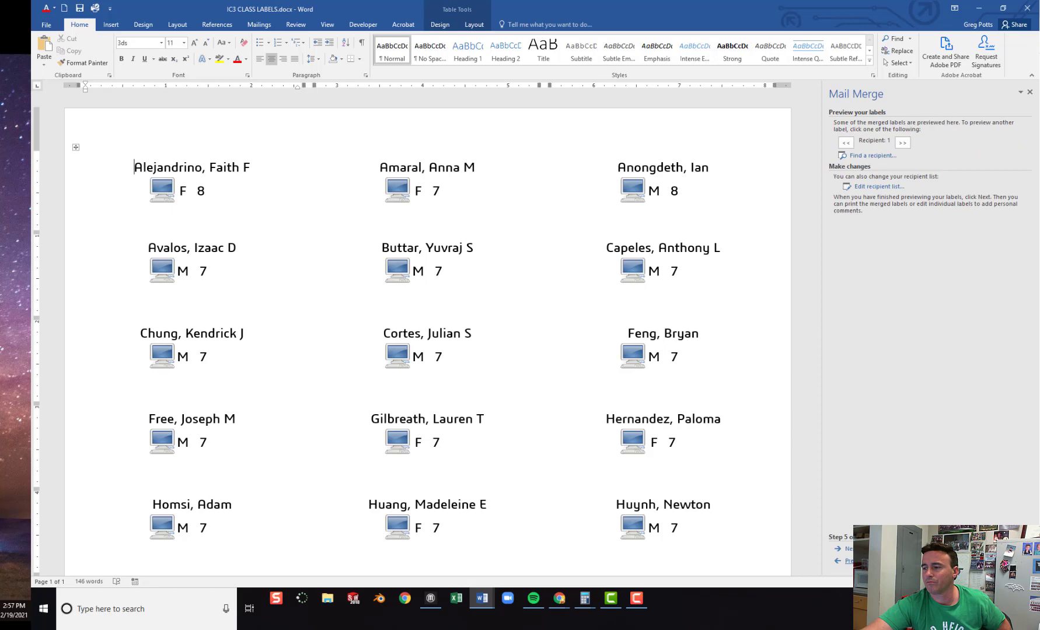
left_click(847, 561)
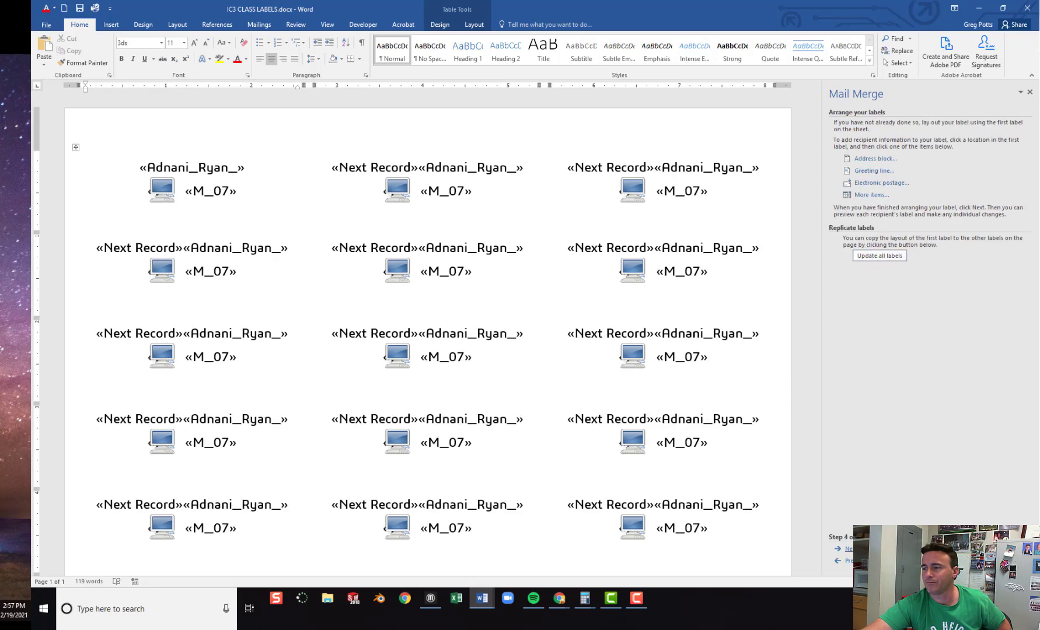
left_click(848, 548)
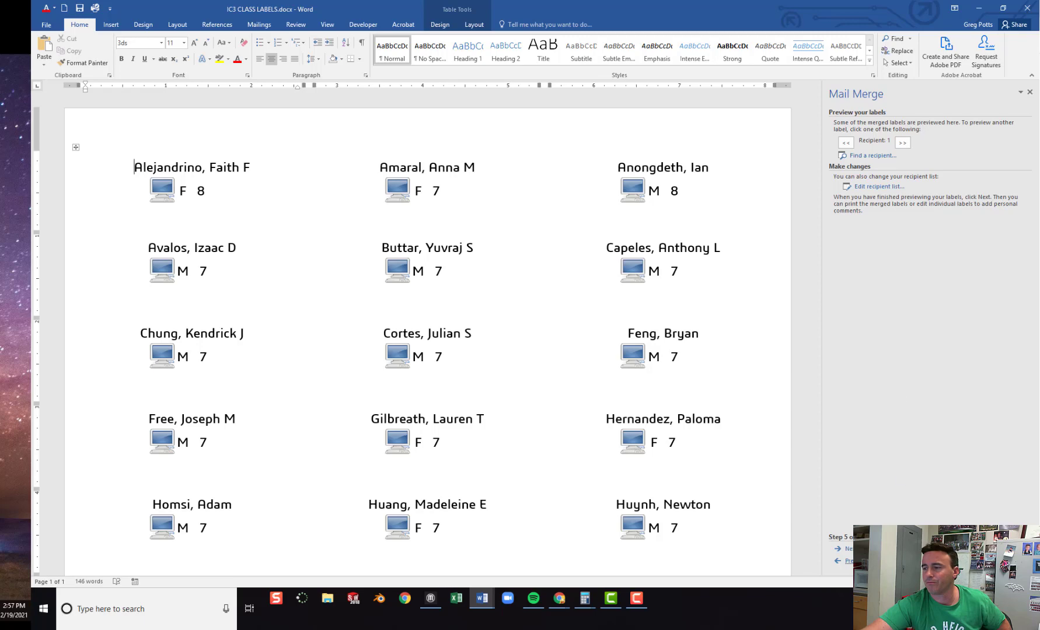
left_click(847, 548)
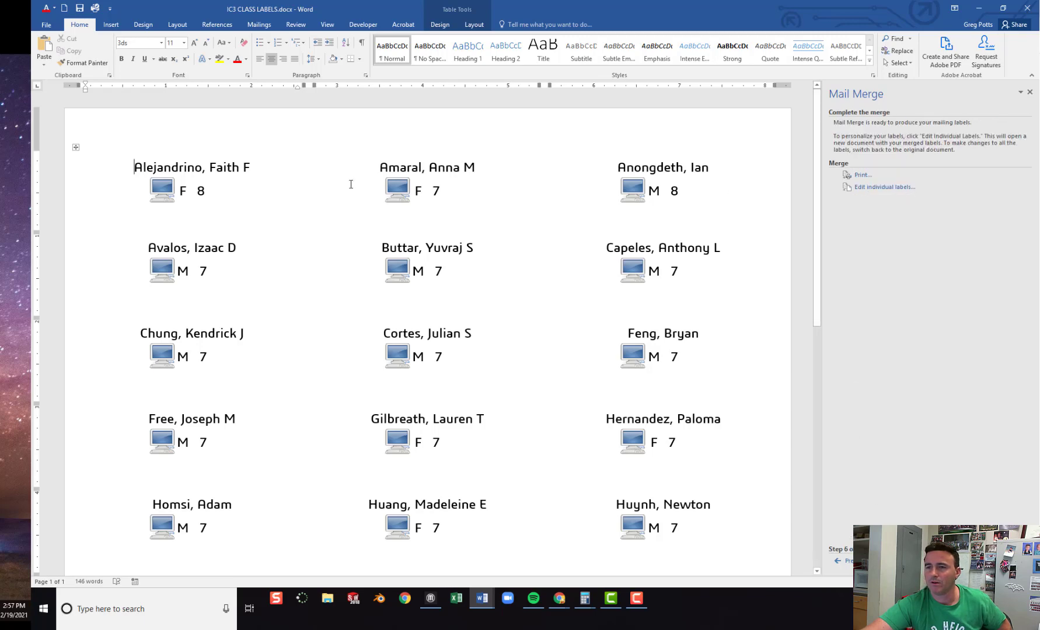
scroll(322, 269, "down", 8)
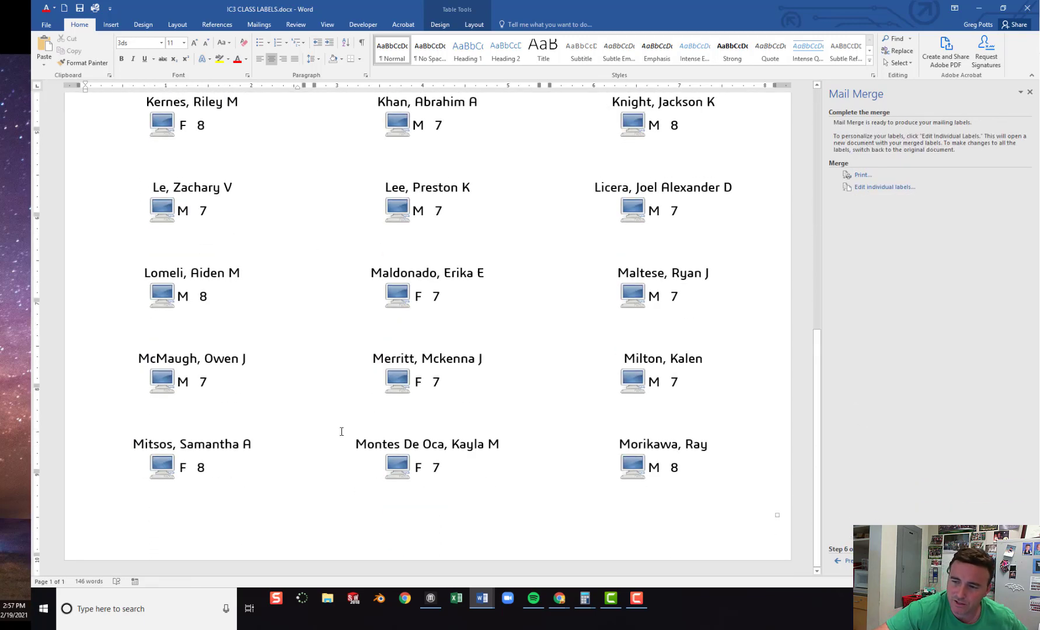
scroll(333, 421, "up", 8)
scroll(339, 228, "down", 5)
scroll(351, 303, "down", 3)
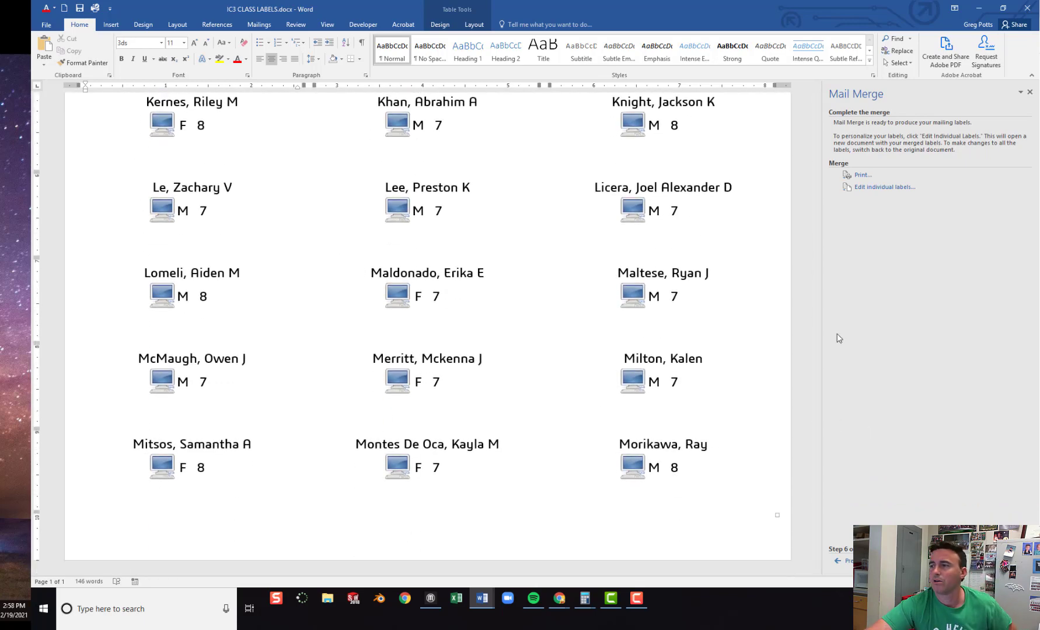
Merge all records into a new labels document via Edit individual labels and review it
left_click(880, 188)
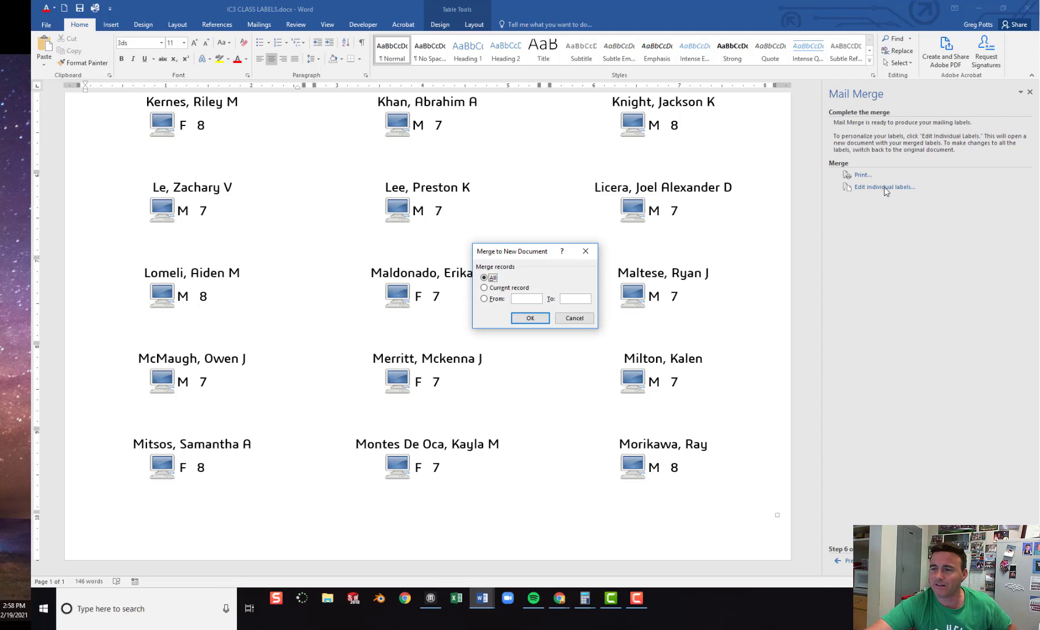
left_click(528, 319)
scroll(526, 321, "down", 20)
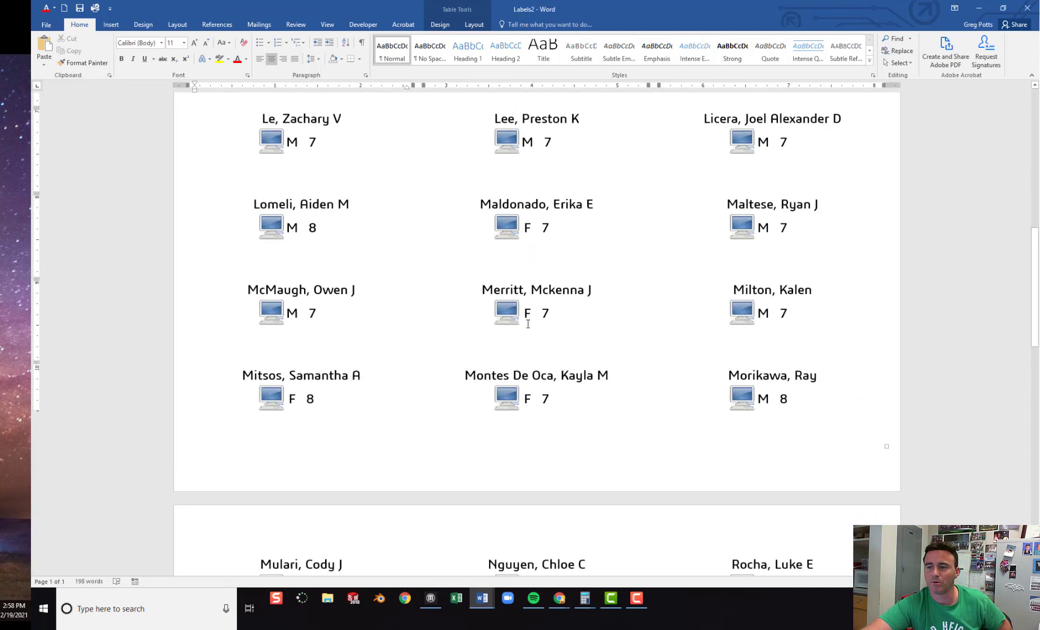
scroll(533, 337, "down", 1)
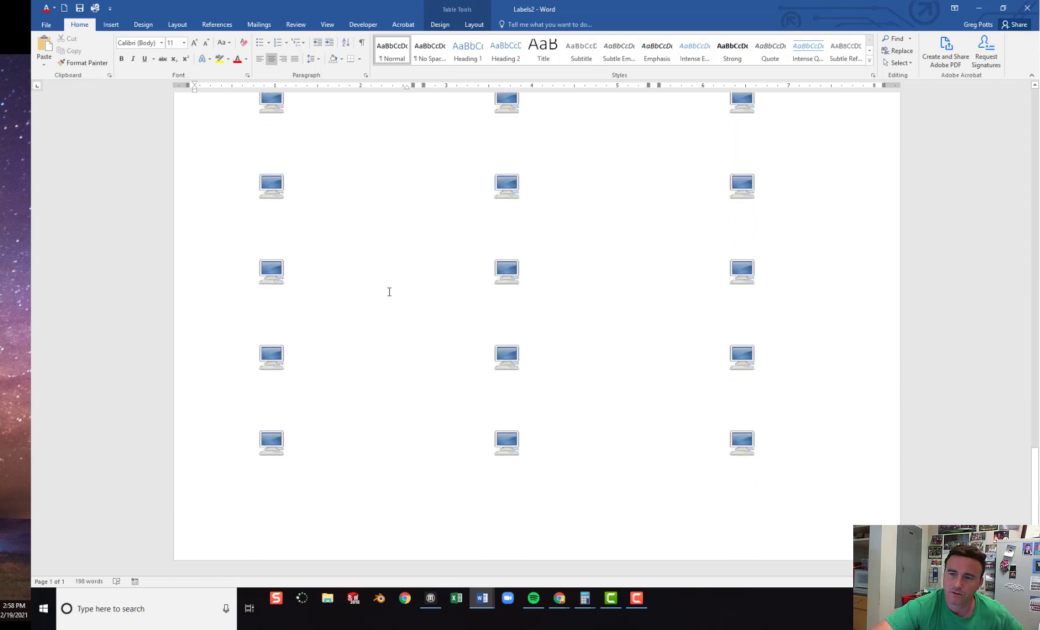
scroll(621, 344, "up", 15)
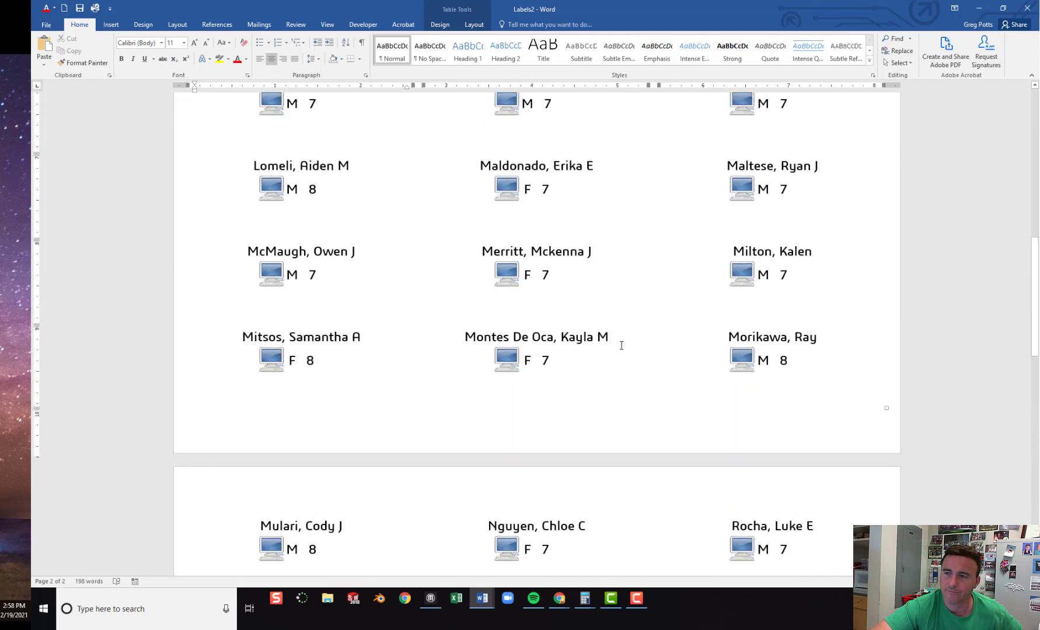
scroll(621, 347, "up", 5)
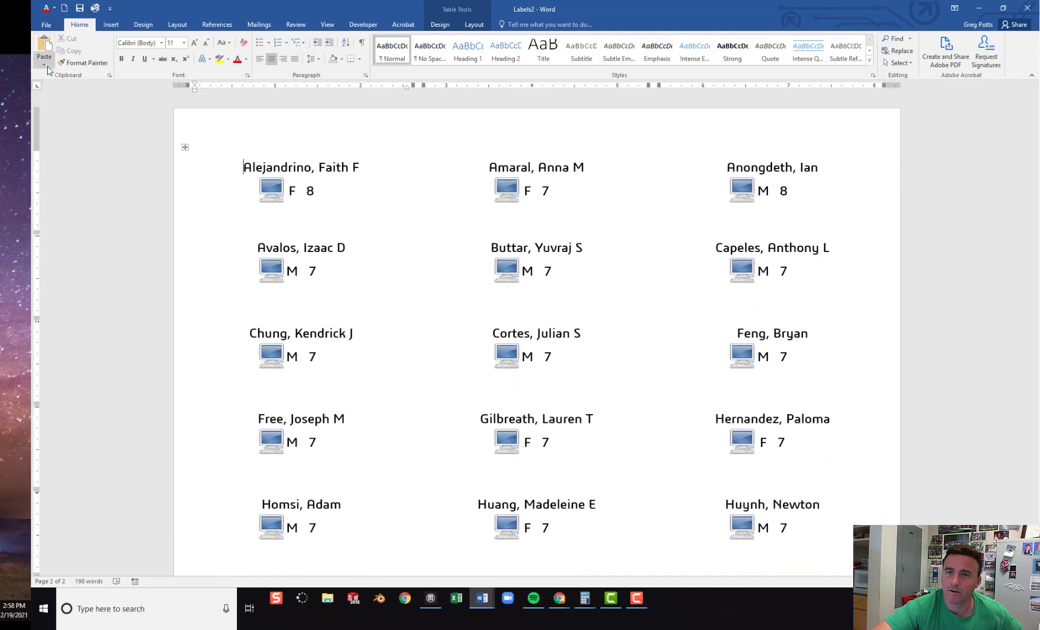
left_click(47, 25)
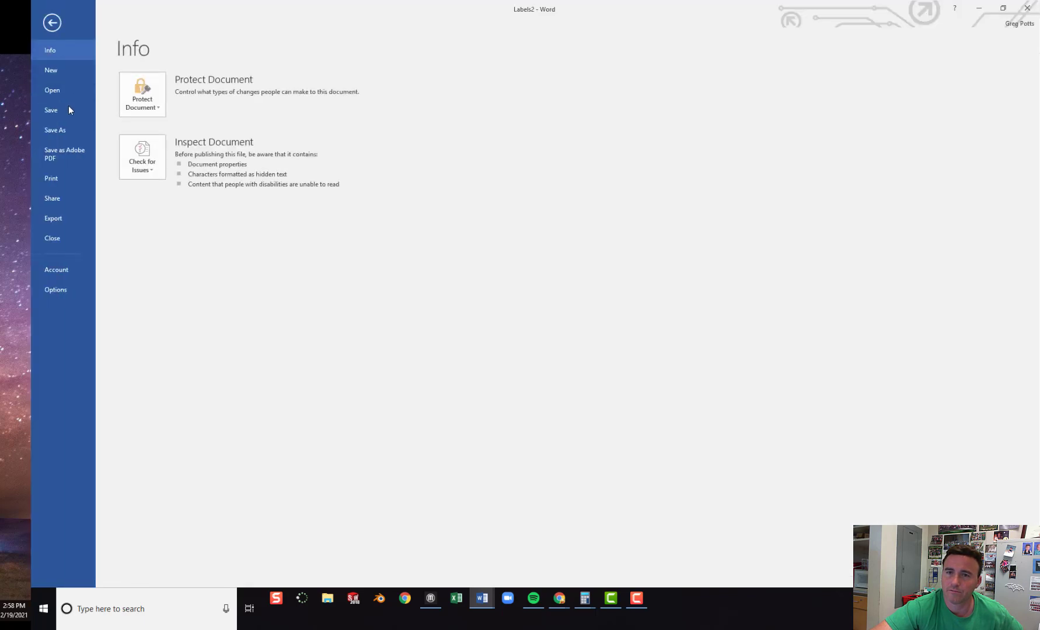
left_click(51, 110)
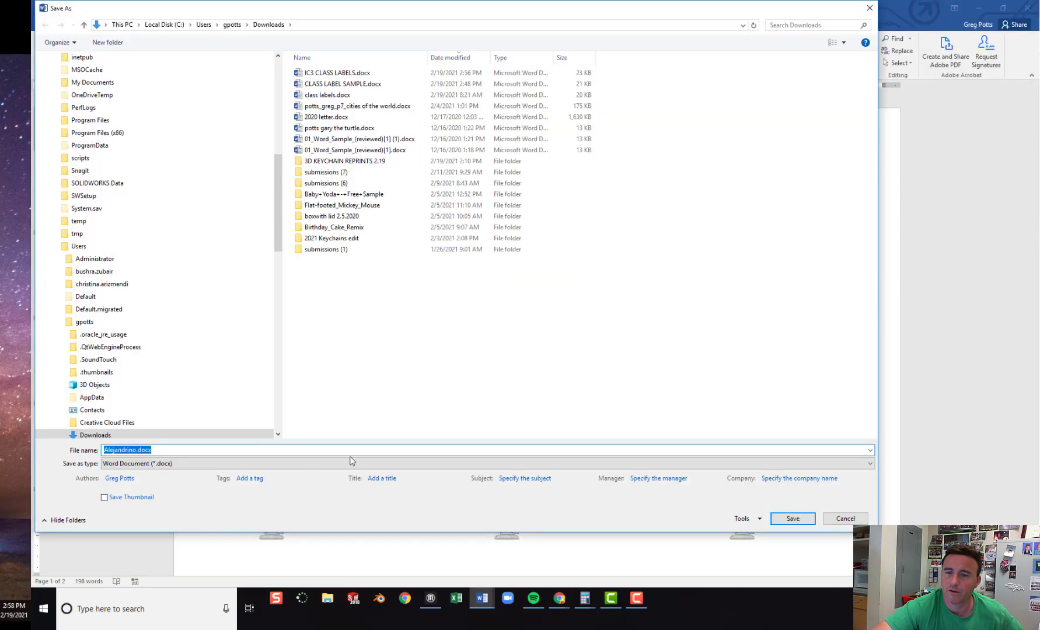
type("I")
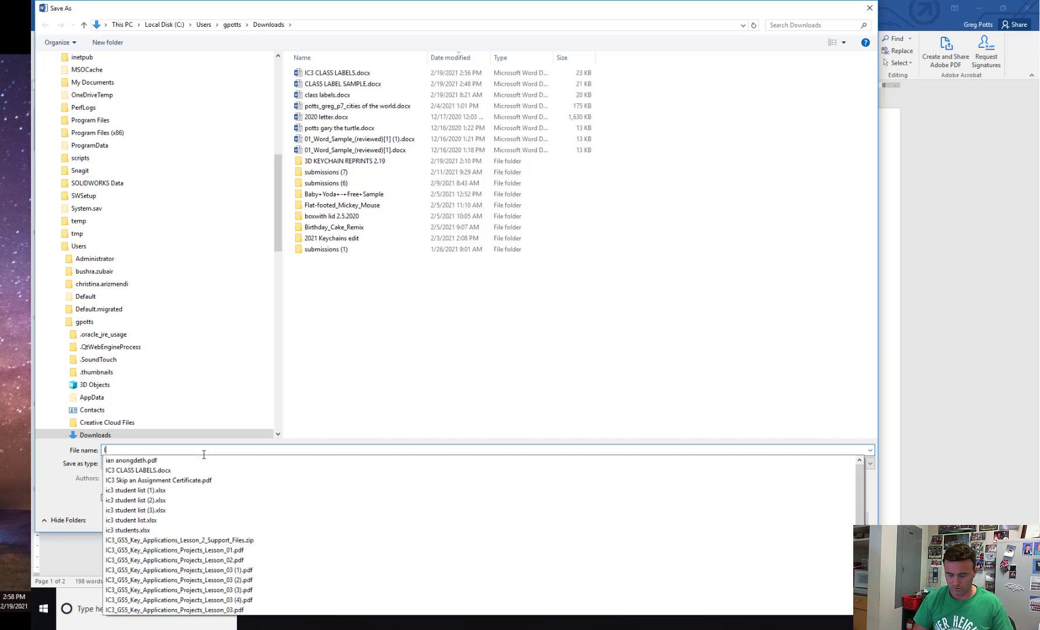
type("C3 CLASS L")
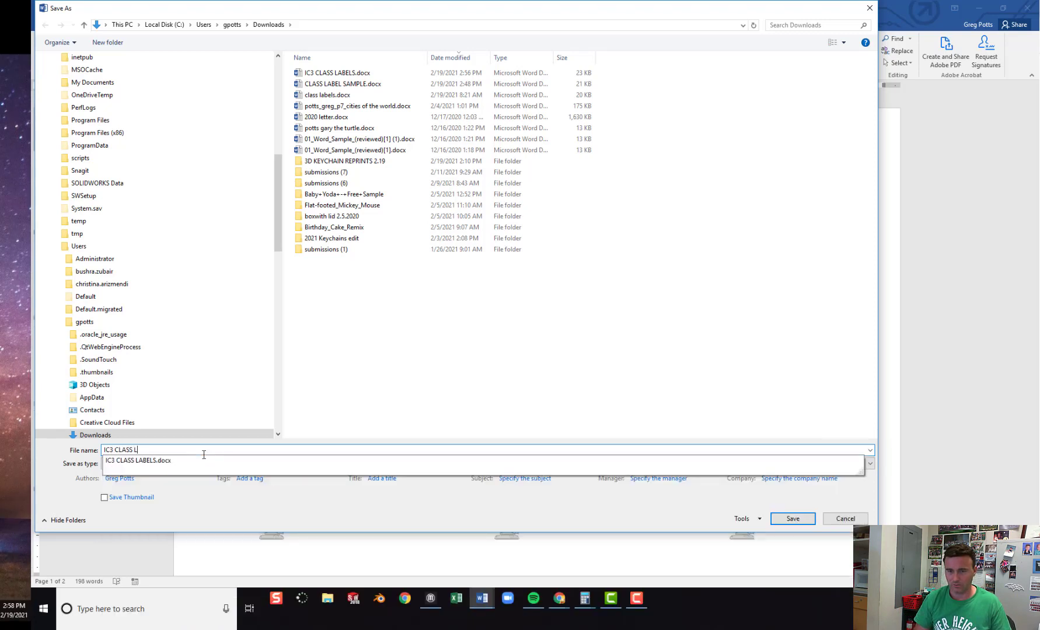
type("ABELS")
key("Return")
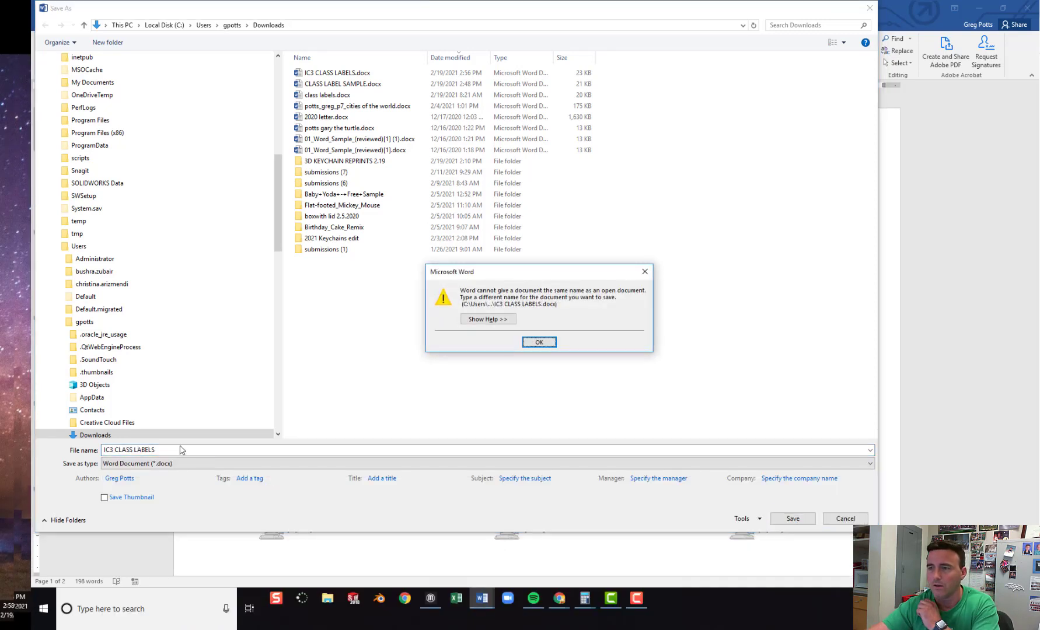
left_click(538, 343)
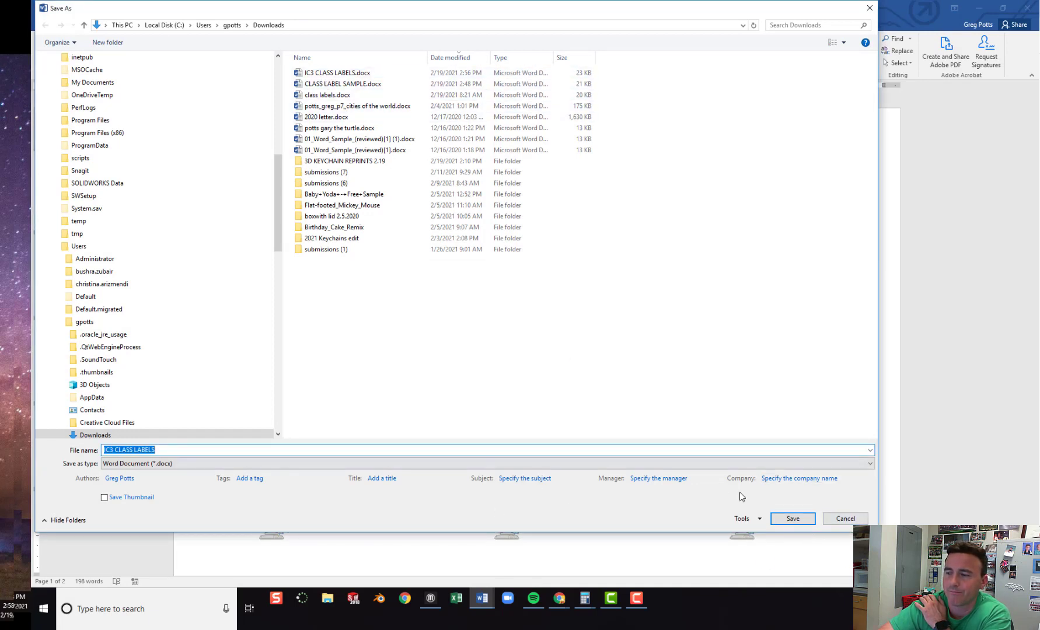
left_click(853, 519)
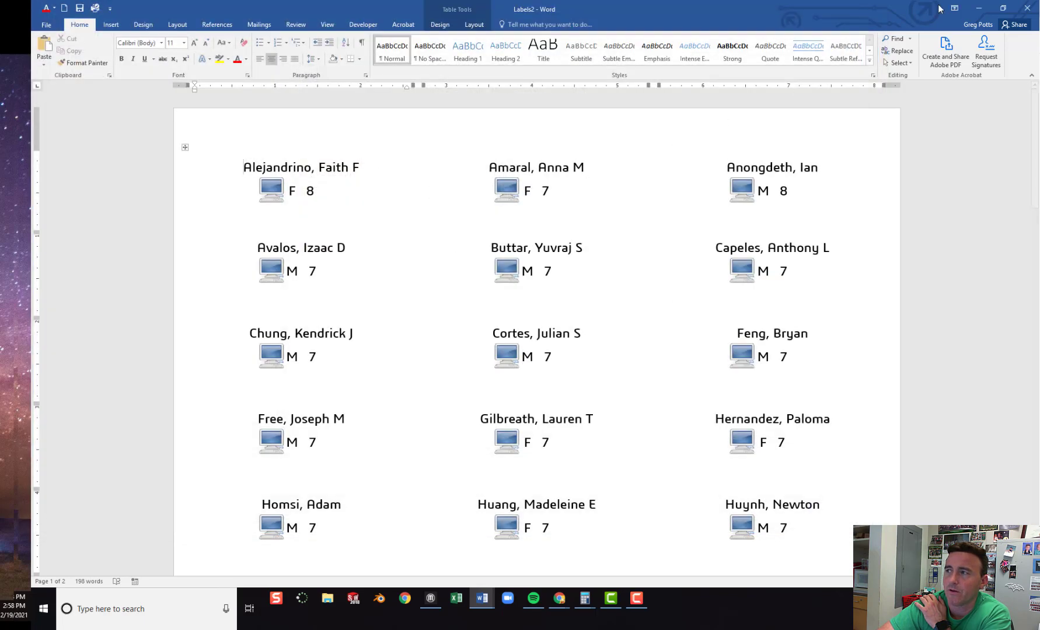